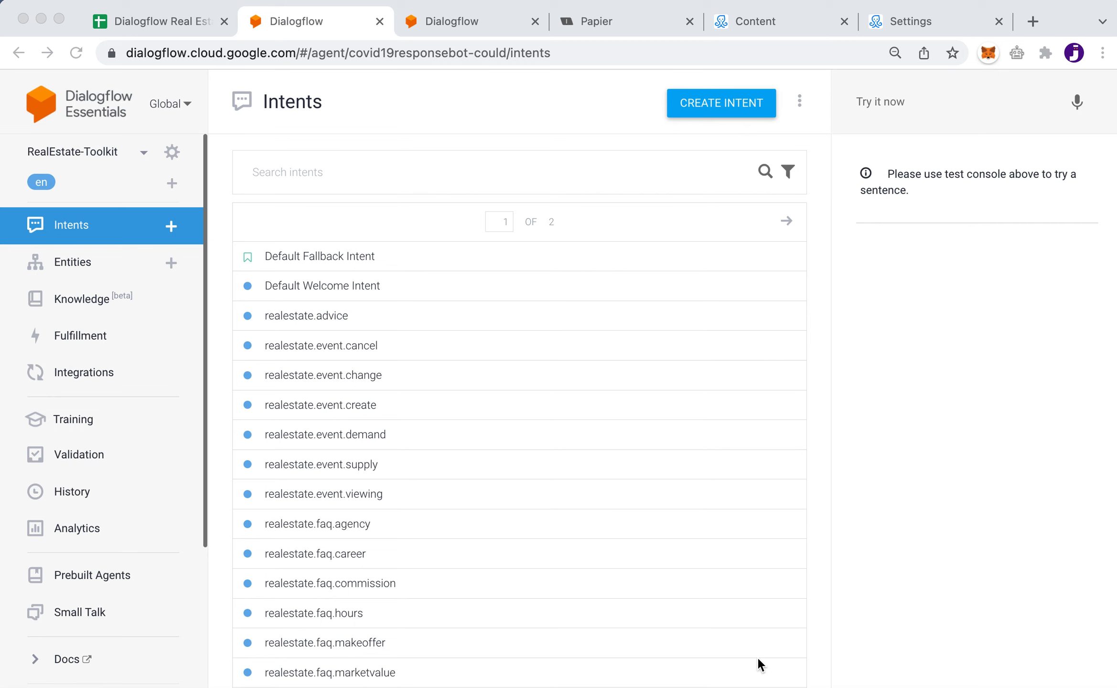
# Switch to ManyChat's Automation page showing the Real Estate flows folder
pyautogui.click(769, 21)
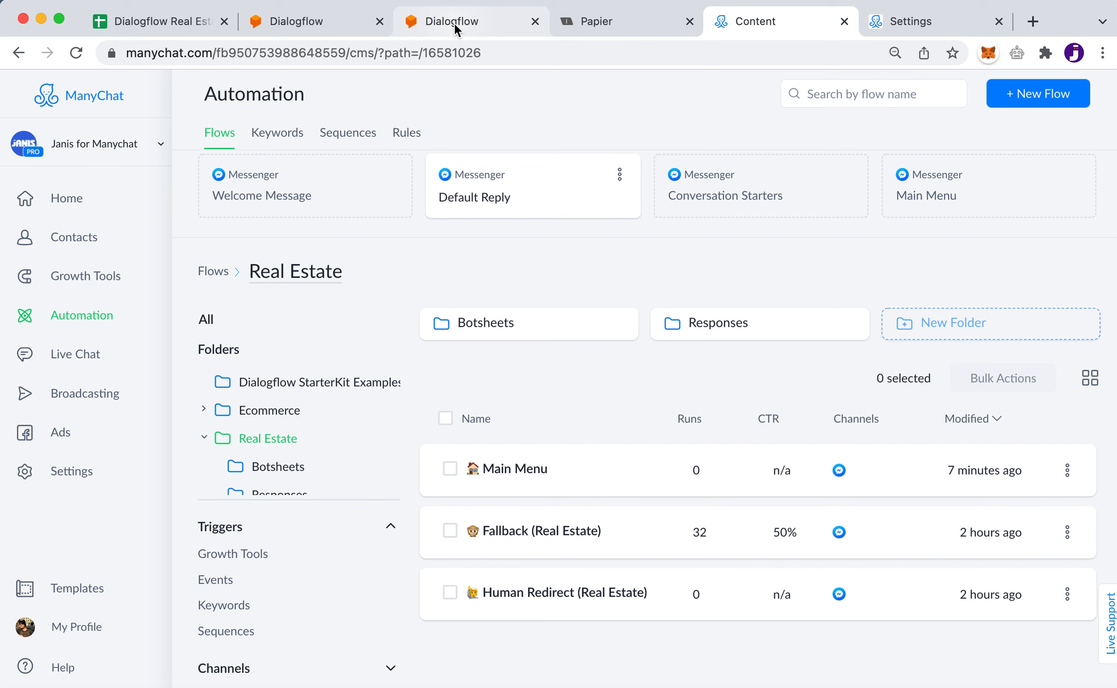
# Go back to the RealEstate-Toolkit agent's Intents page in Dialogflow
pyautogui.click(304, 22)
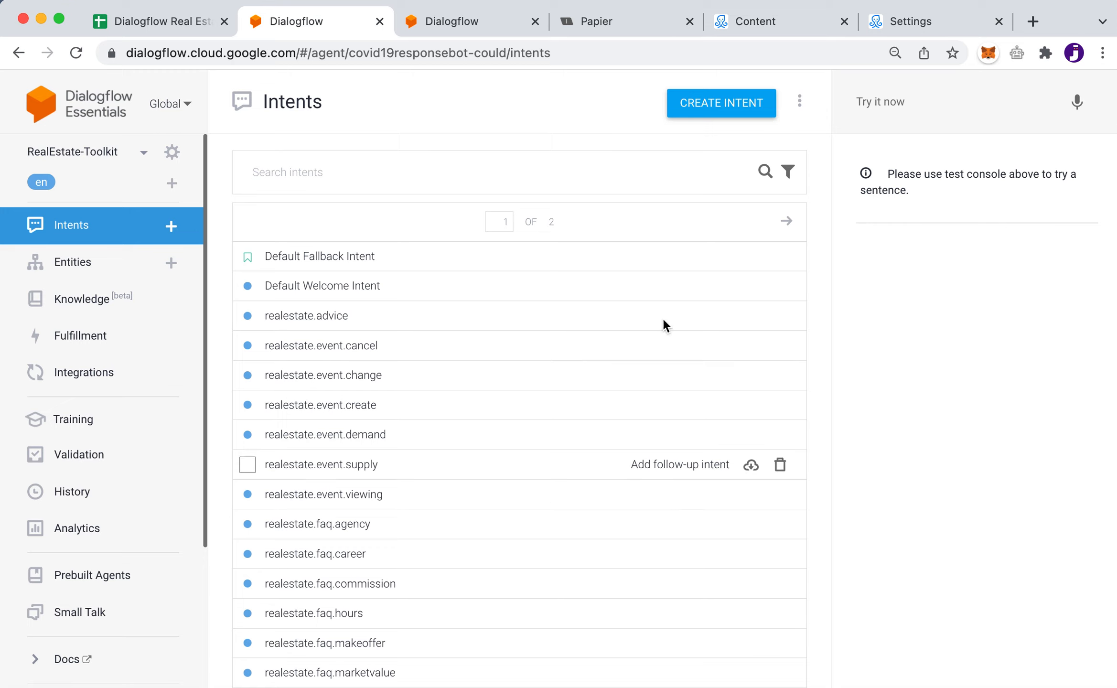
# Bring up ManyChat's Real Estate folder with its Main Menu, Fallback and Human Redirect flows
pyautogui.click(784, 28)
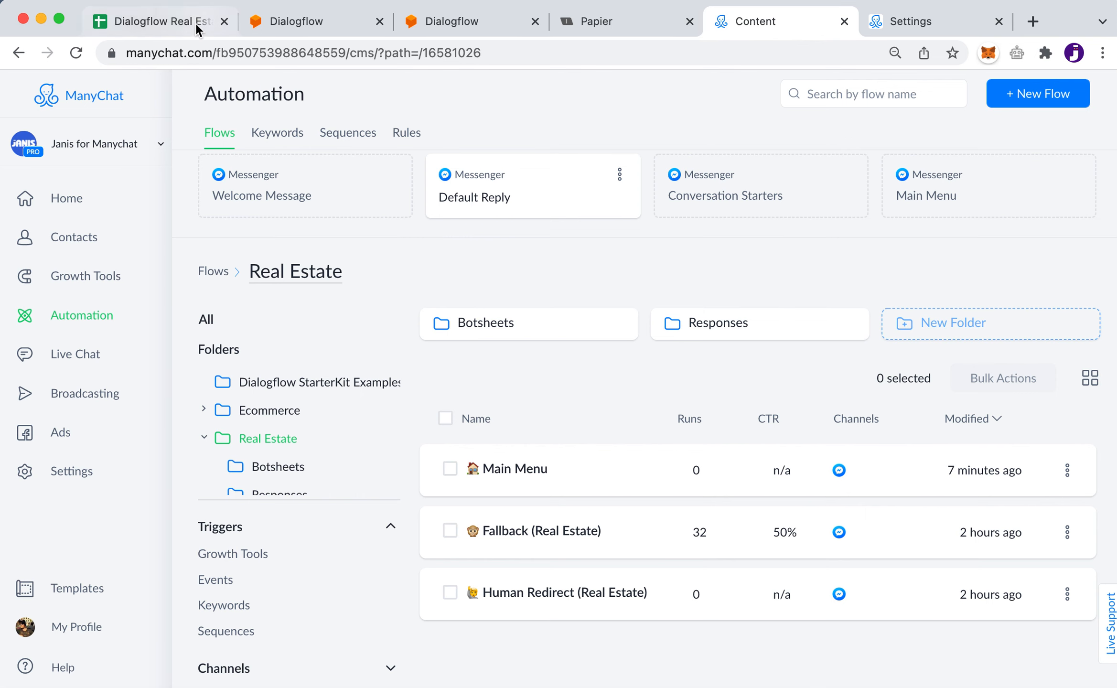
# Open the Dialogflow Real Estate Toolkit spreadsheet and scroll across the Properties columns
pyautogui.click(171, 29)
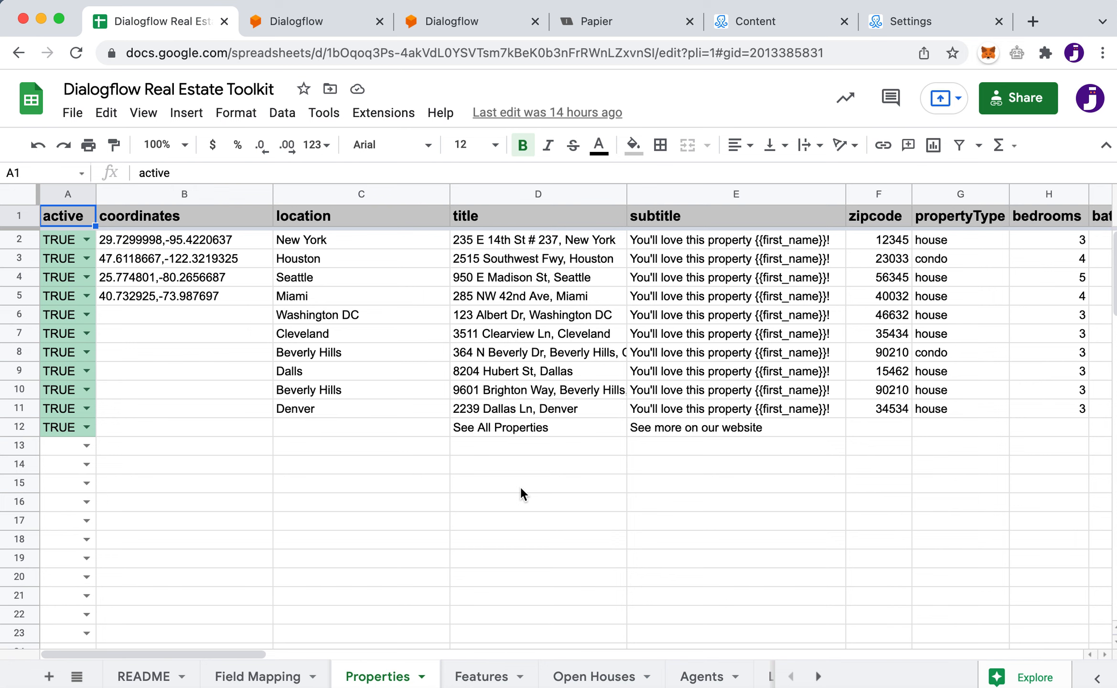
pyautogui.hscroll(3, 778, 500)
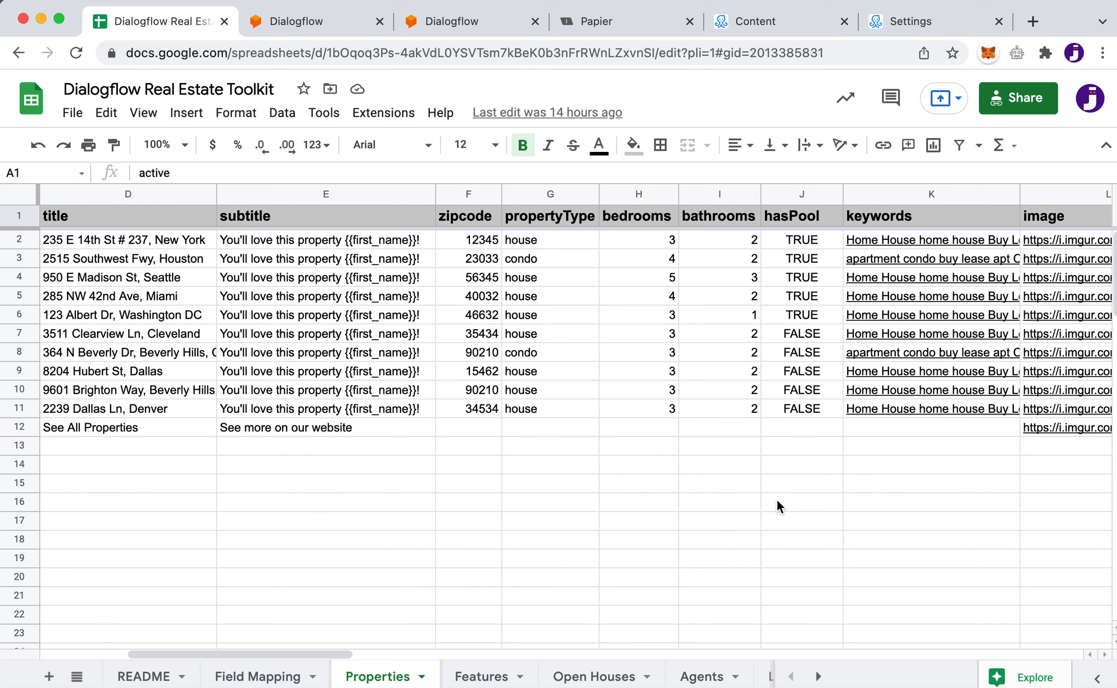
pyautogui.hscroll(1, 777, 501)
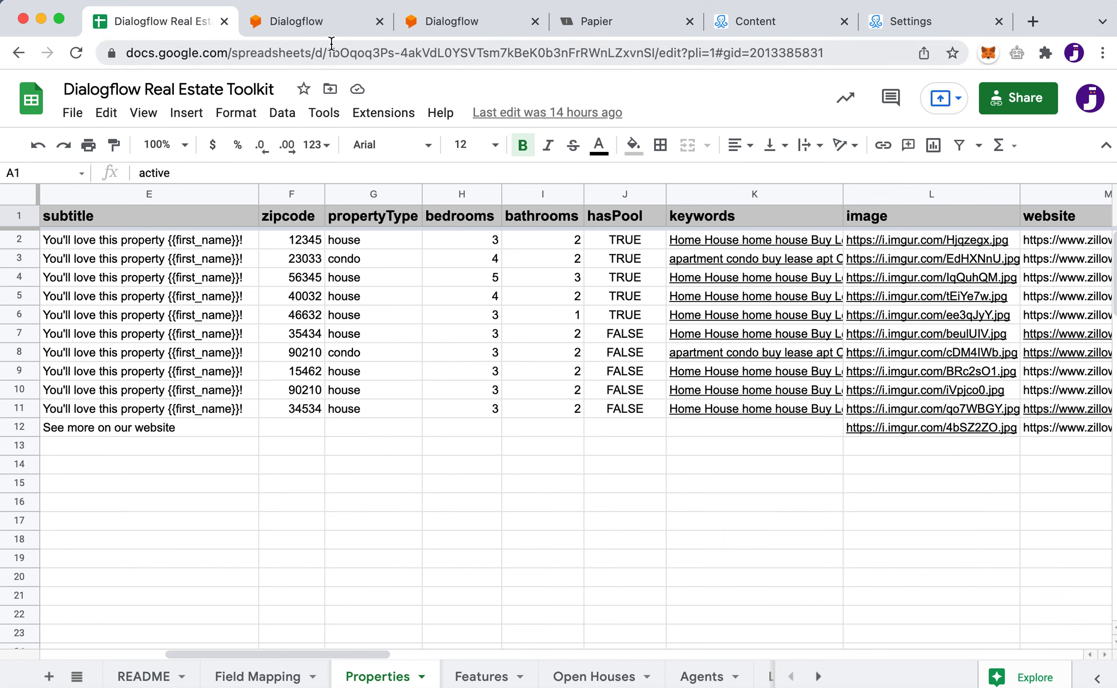
# Return to Dialogflow's Intents list, scroll through it, and focus the Search intents box
pyautogui.click(323, 26)
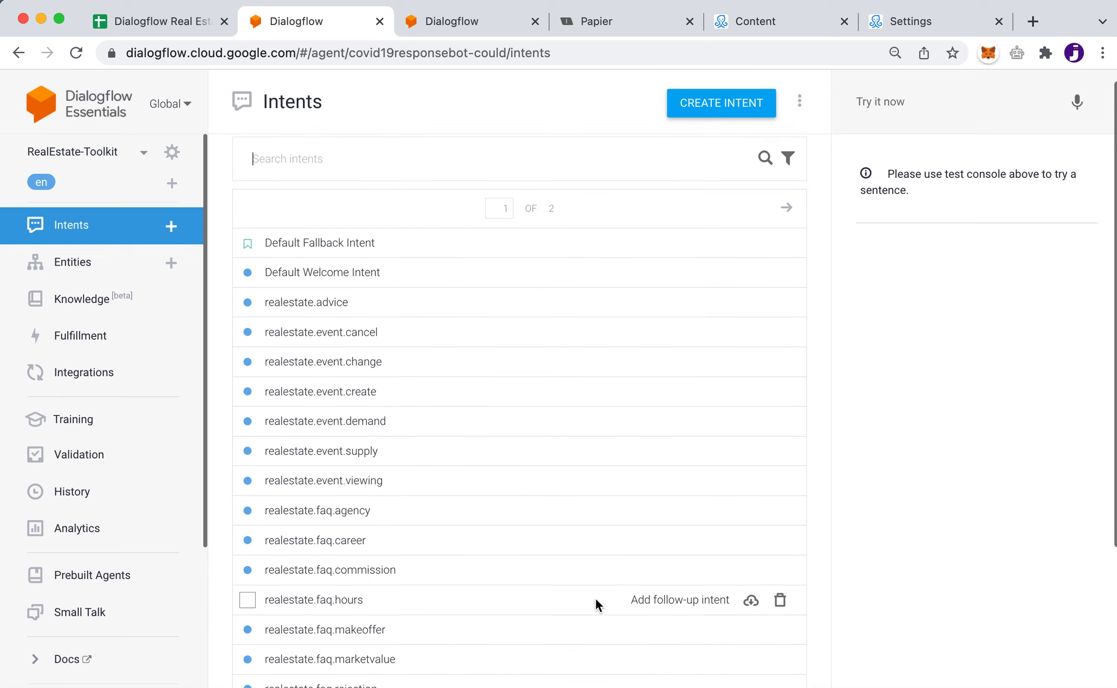
pyautogui.scroll(-2, 596, 605)
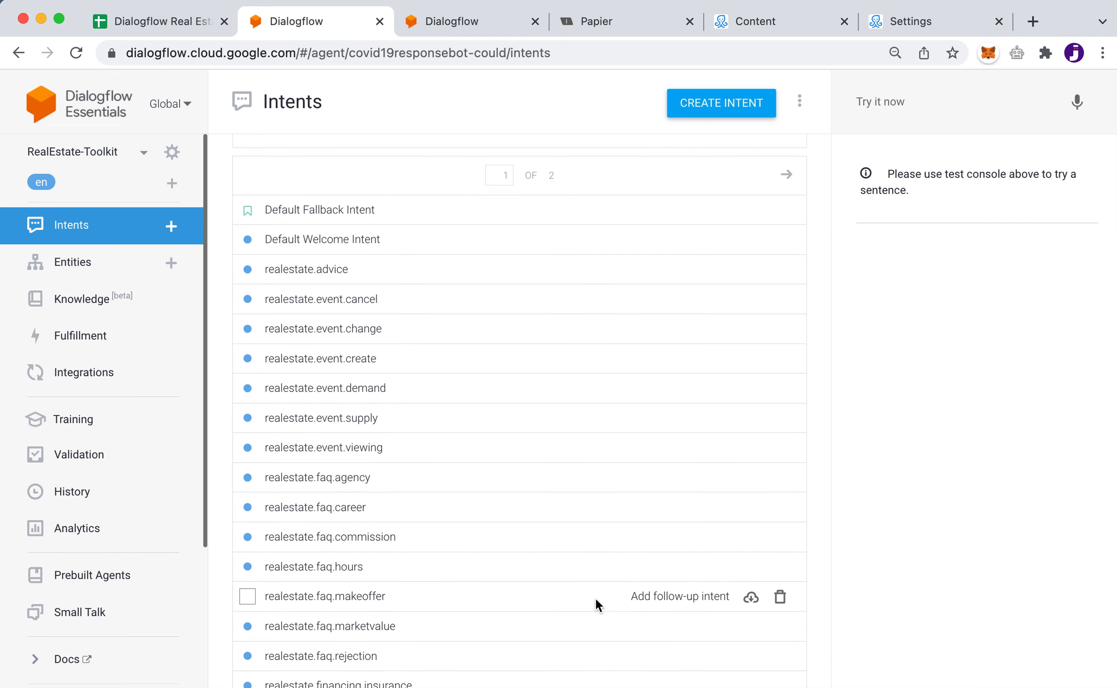
pyautogui.scroll(2, 596, 603)
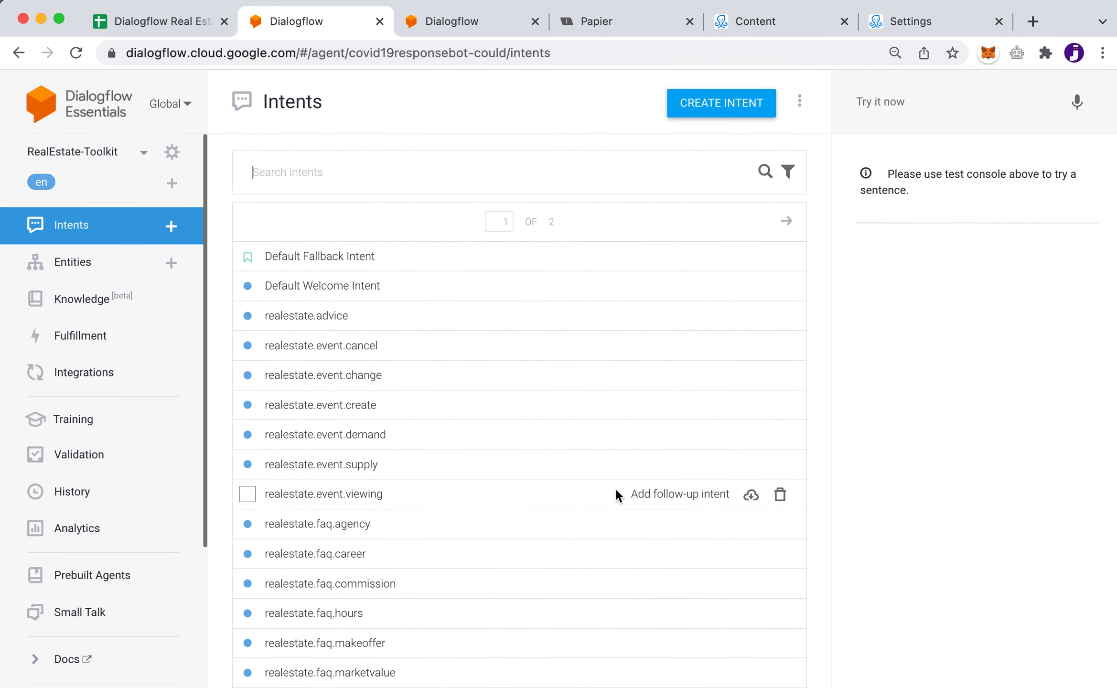
pyautogui.click(288, 173)
# Search 'lead', open realestate.lead, and scroll through its training phrases
pyautogui.write('lead')
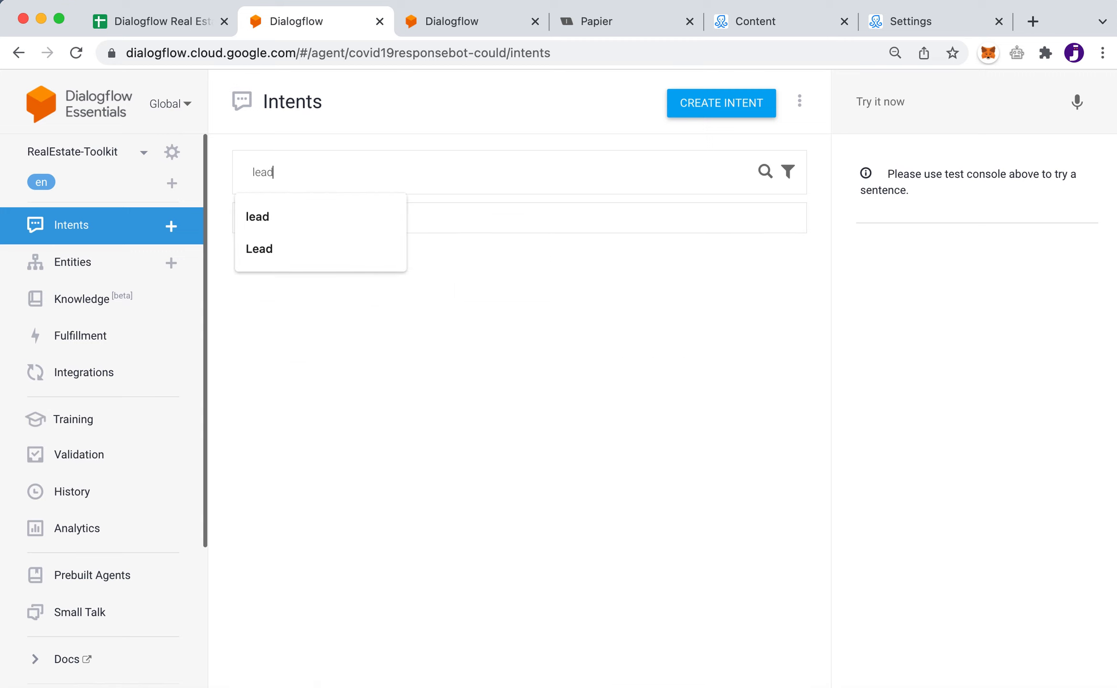
pyautogui.click(284, 134)
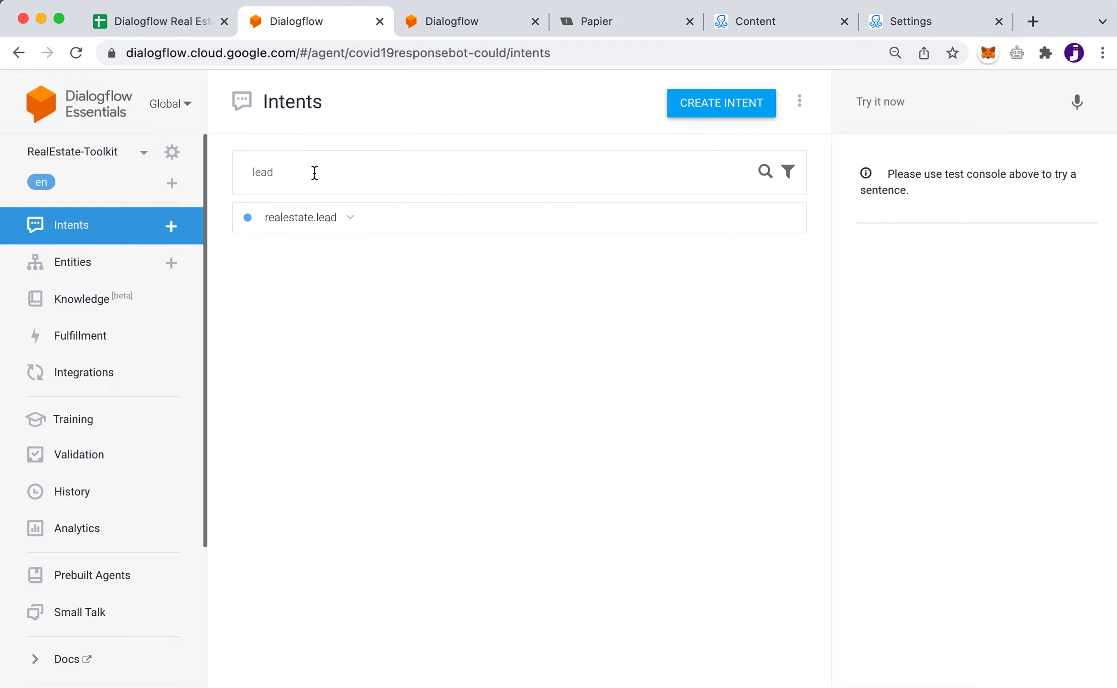
pyautogui.click(301, 224)
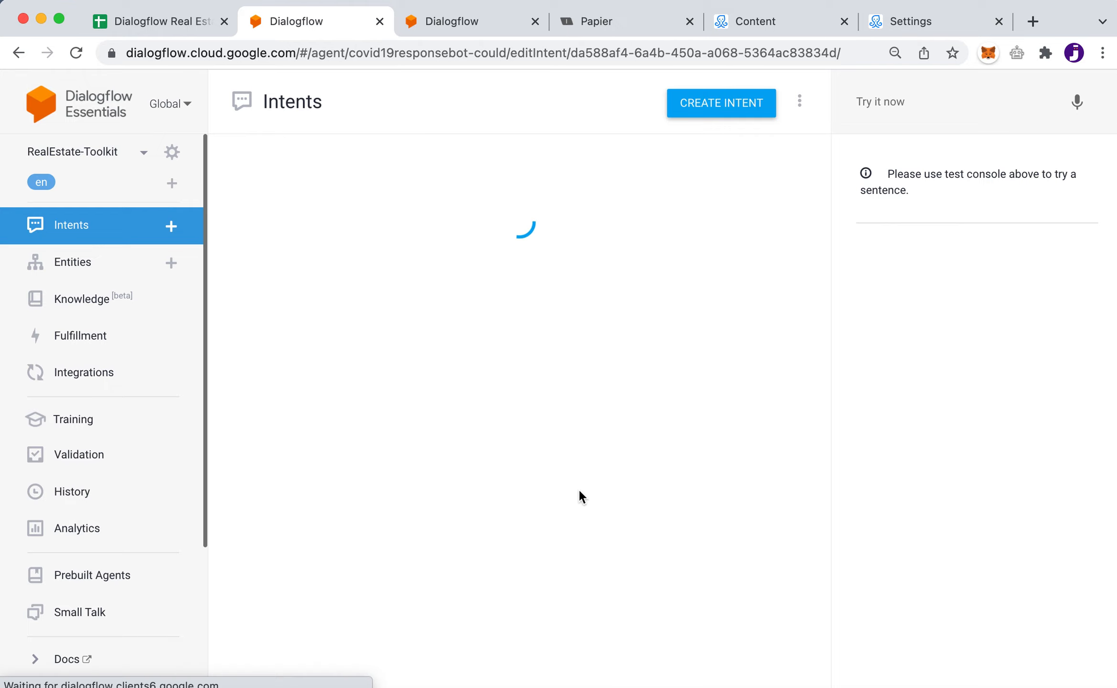
pyautogui.scroll(-5, 603, 593)
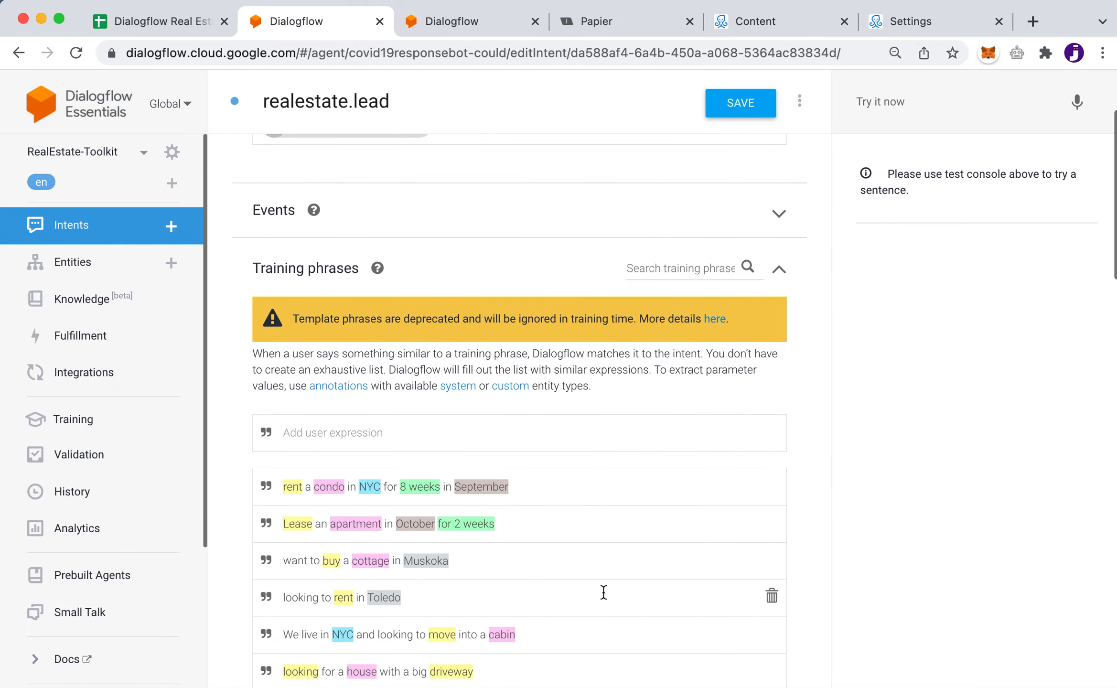
pyautogui.scroll(-2, 604, 593)
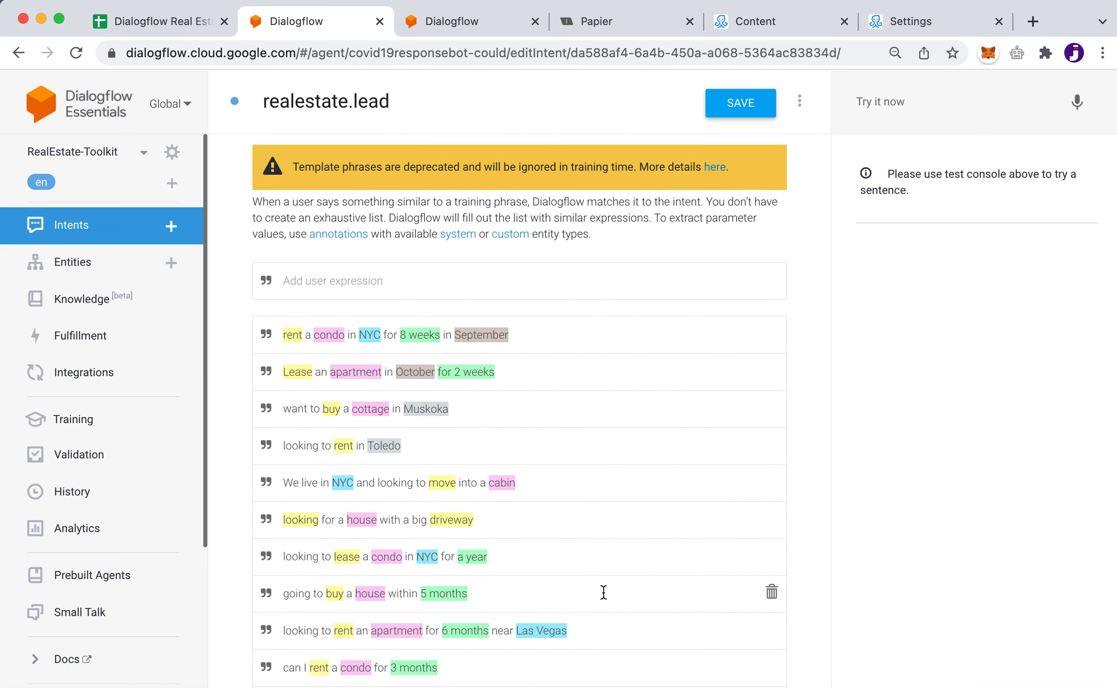
pyautogui.scroll(-3, 604, 592)
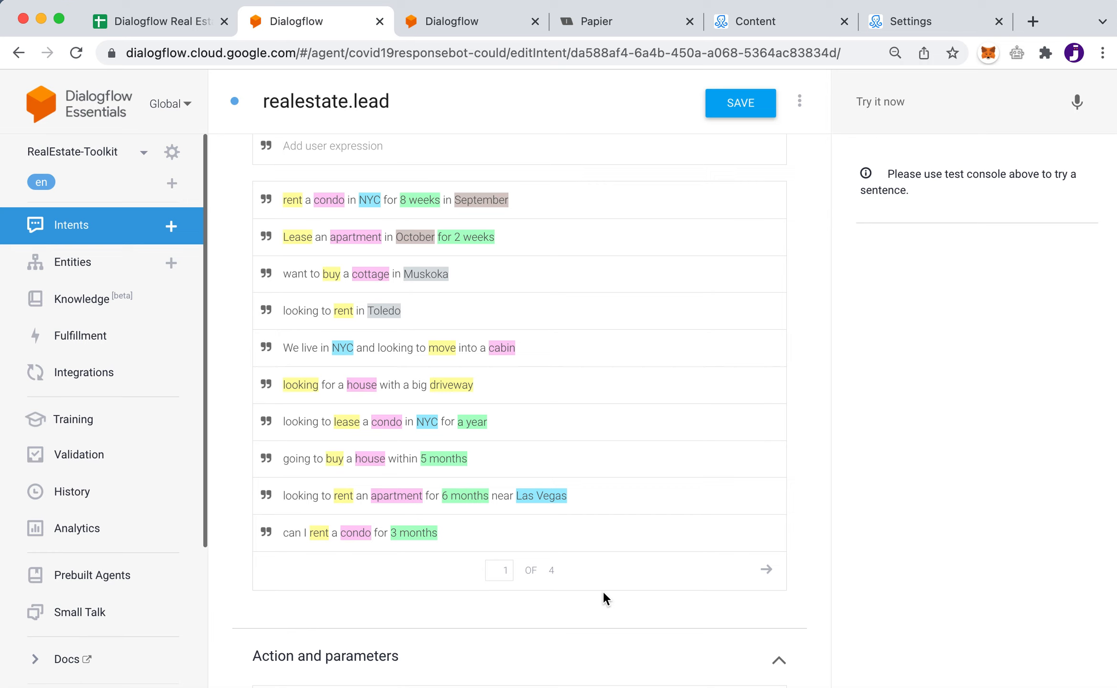
pyautogui.scroll(1, 603, 597)
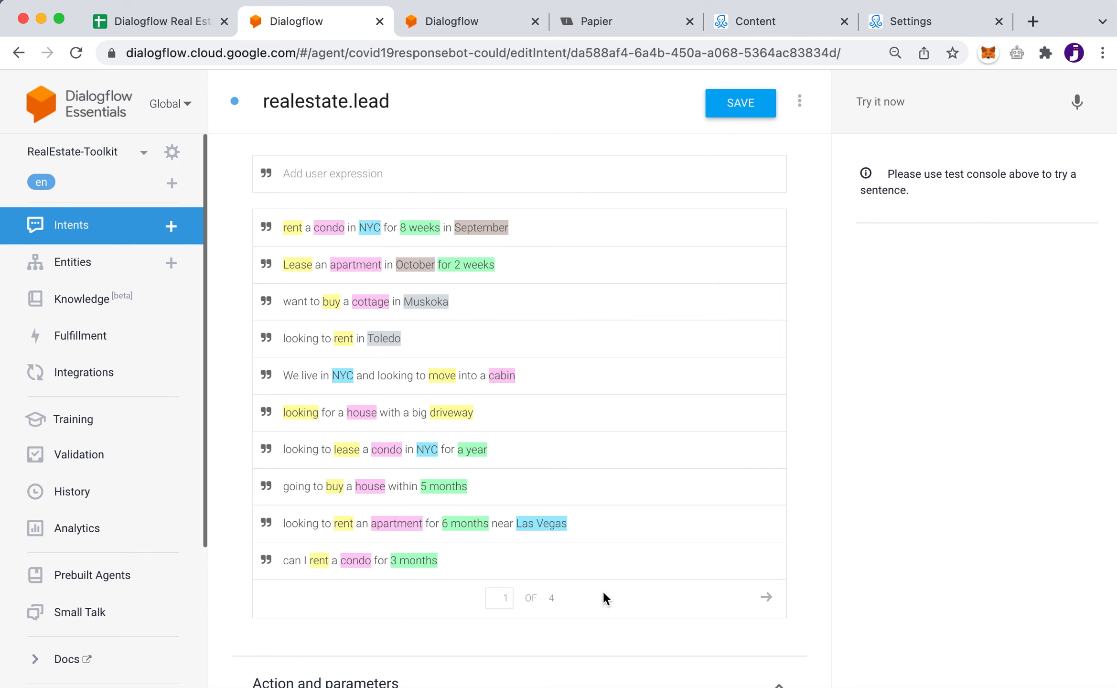
pyautogui.scroll(3, 602, 590)
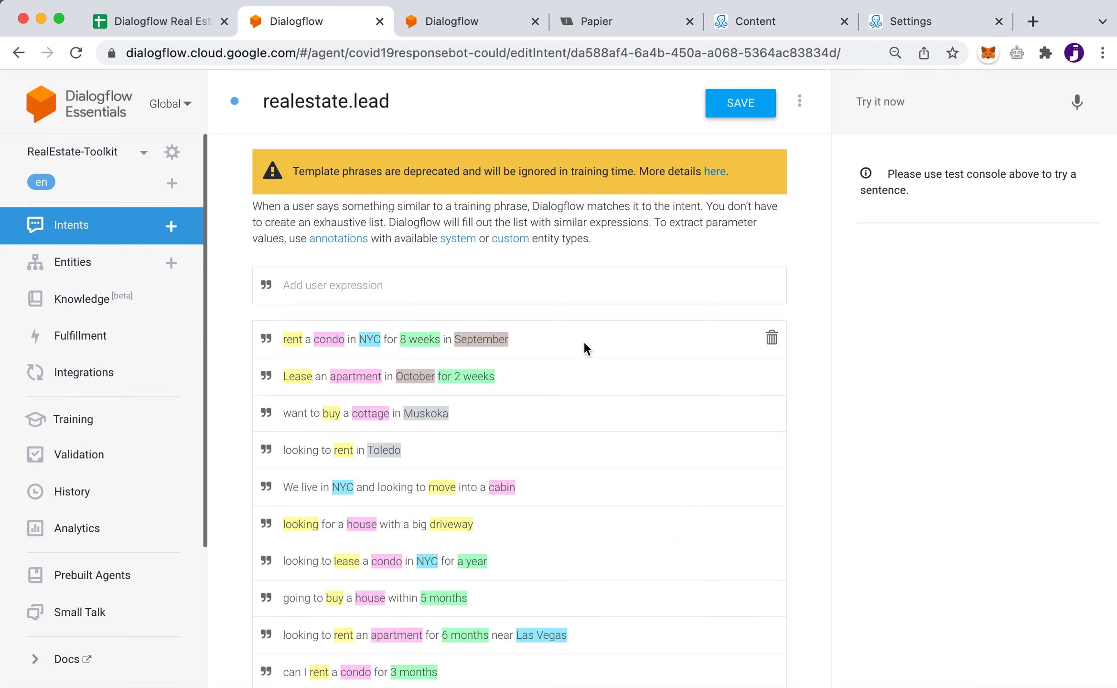
# Expand the first training phrase's parameter annotations, then view the property-locations entity
pyautogui.click(583, 340)
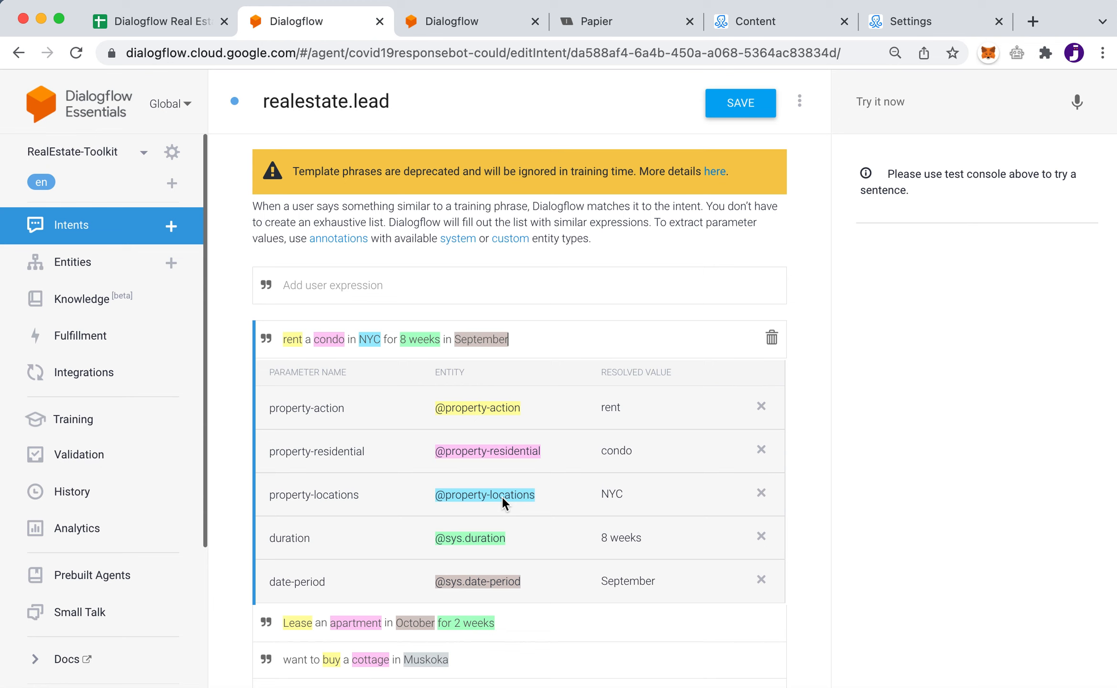
pyautogui.click(480, 17)
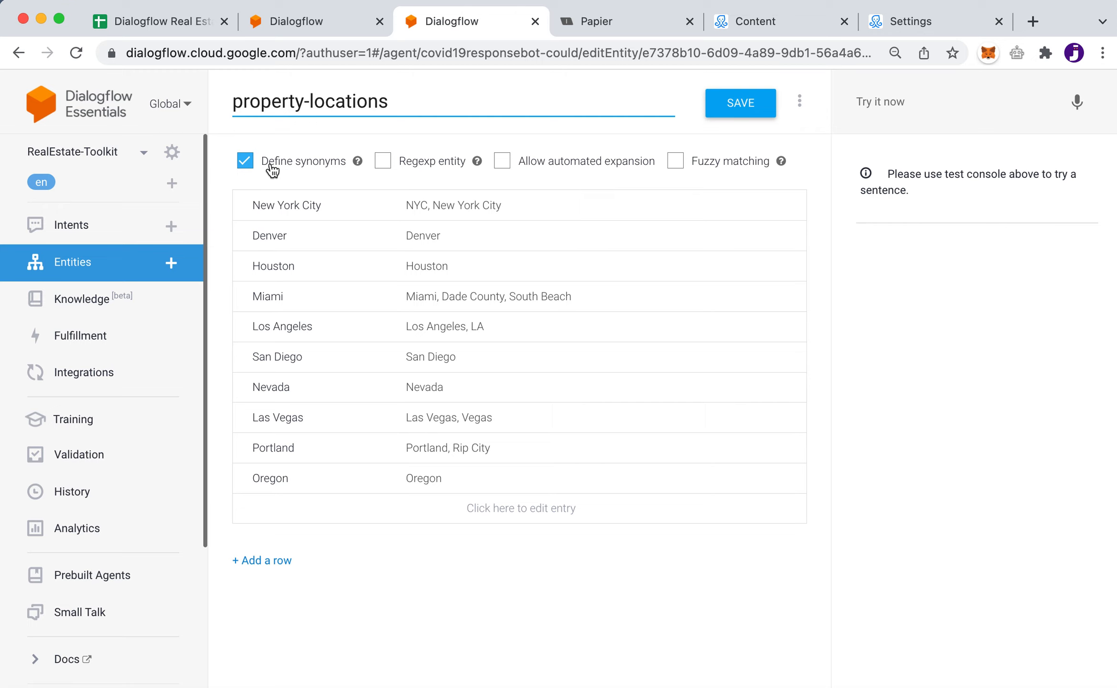
# Inspect the New York City entry's synonyms, then return to the realestate.lead intent
pyautogui.click(585, 204)
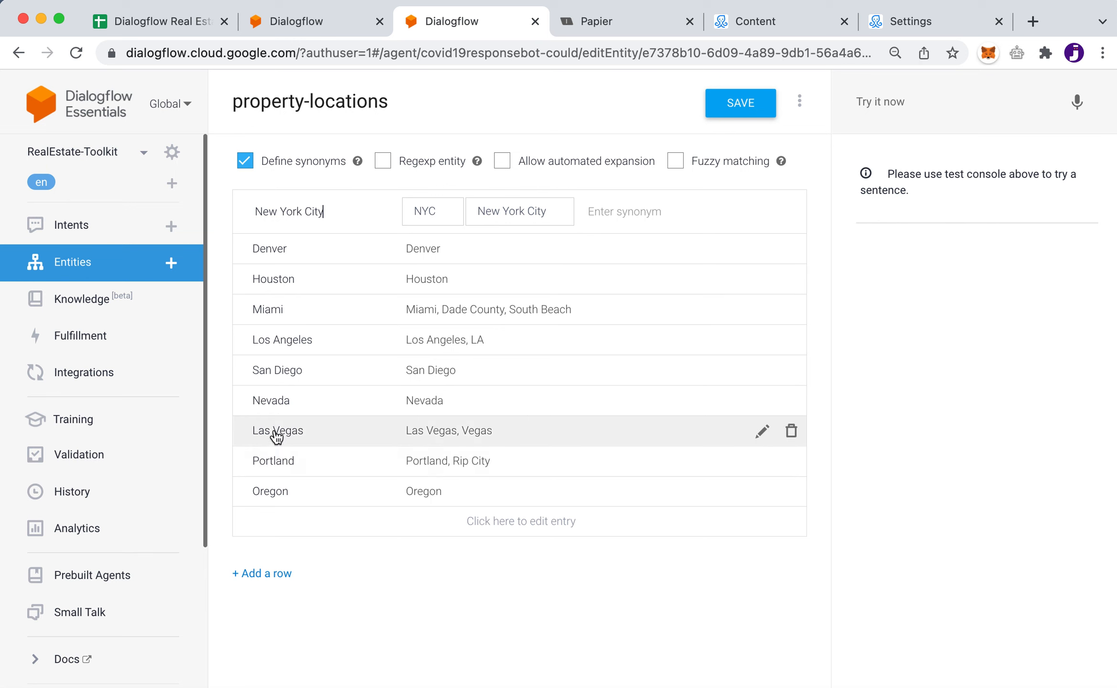
pyautogui.click(289, 21)
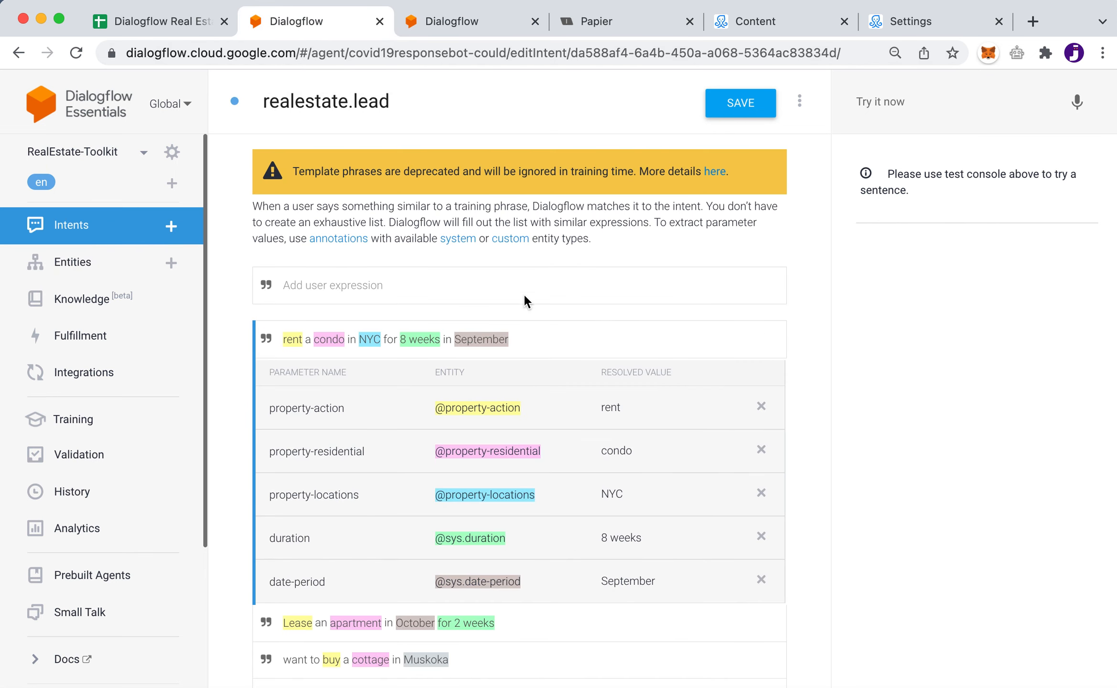
pyautogui.doubleClick(368, 338)
pyautogui.moveTo(270, 492); pyautogui.dragTo(356, 494)
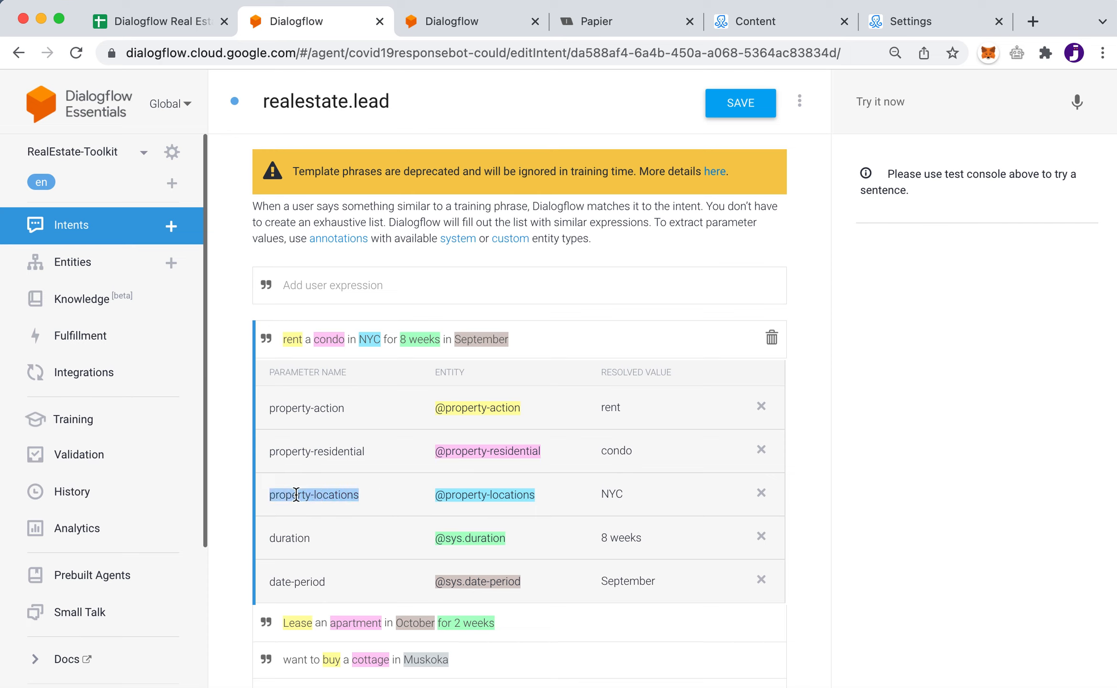
pyautogui.click(297, 495)
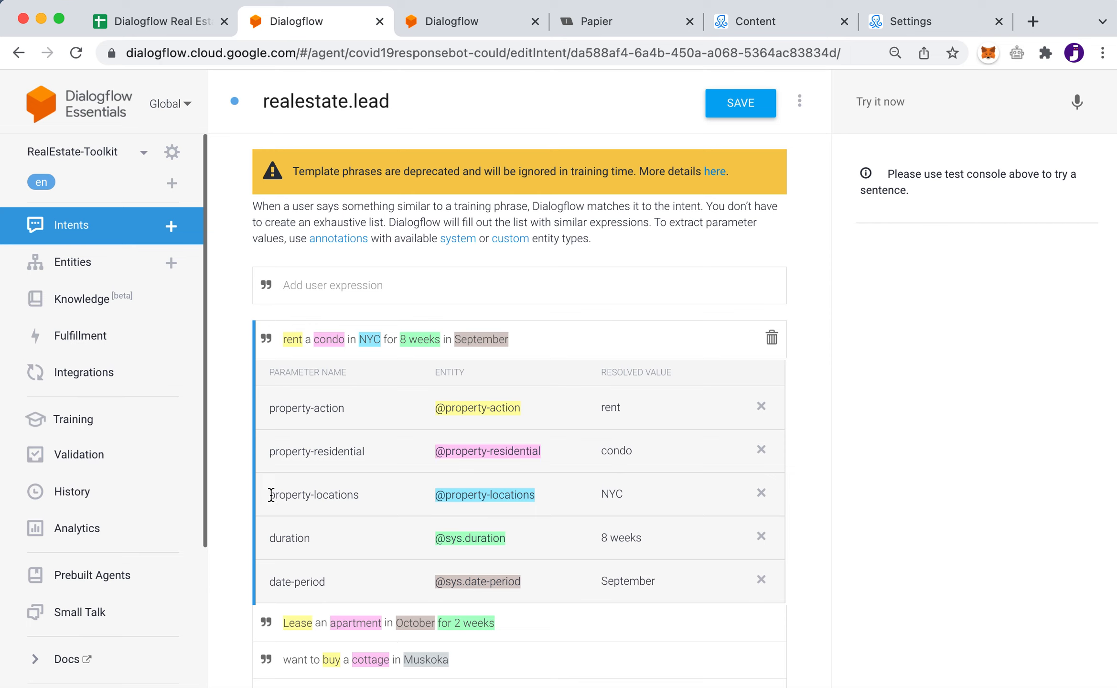
pyautogui.moveTo(271, 495); pyautogui.dragTo(358, 495)
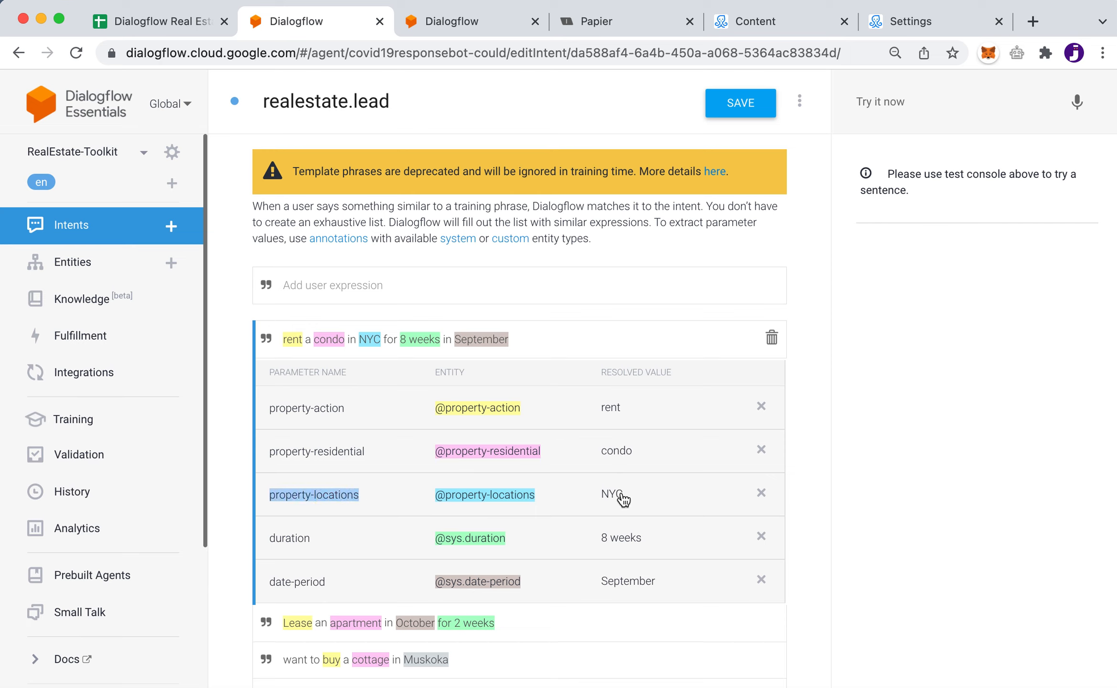
pyautogui.click(296, 284)
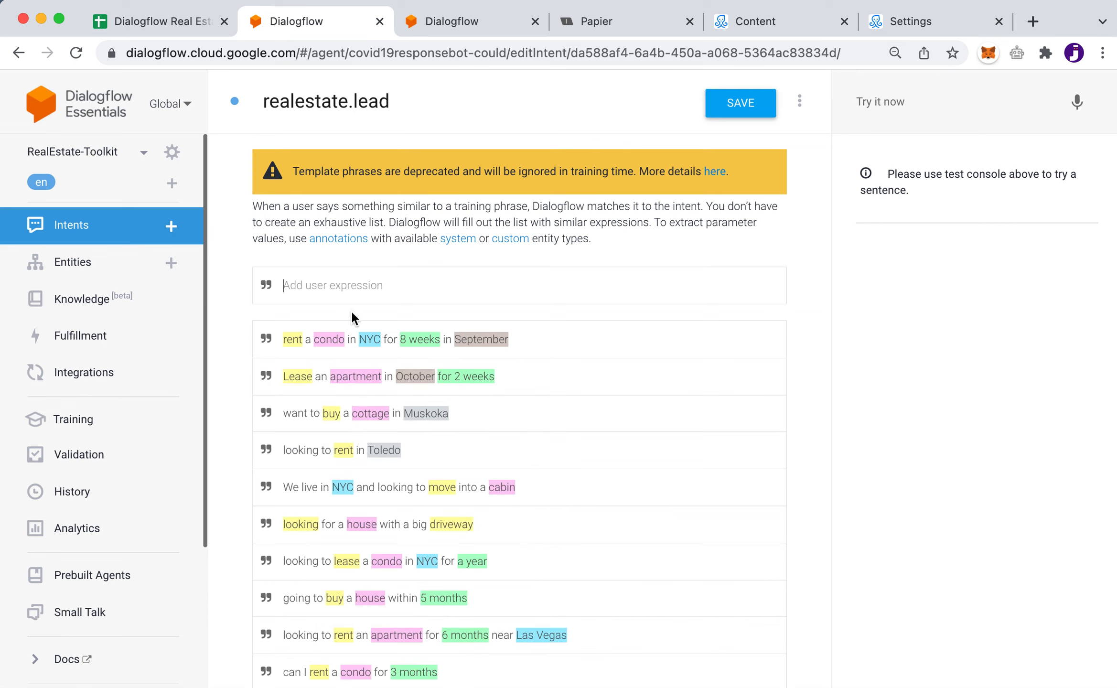
pyautogui.click(581, 337)
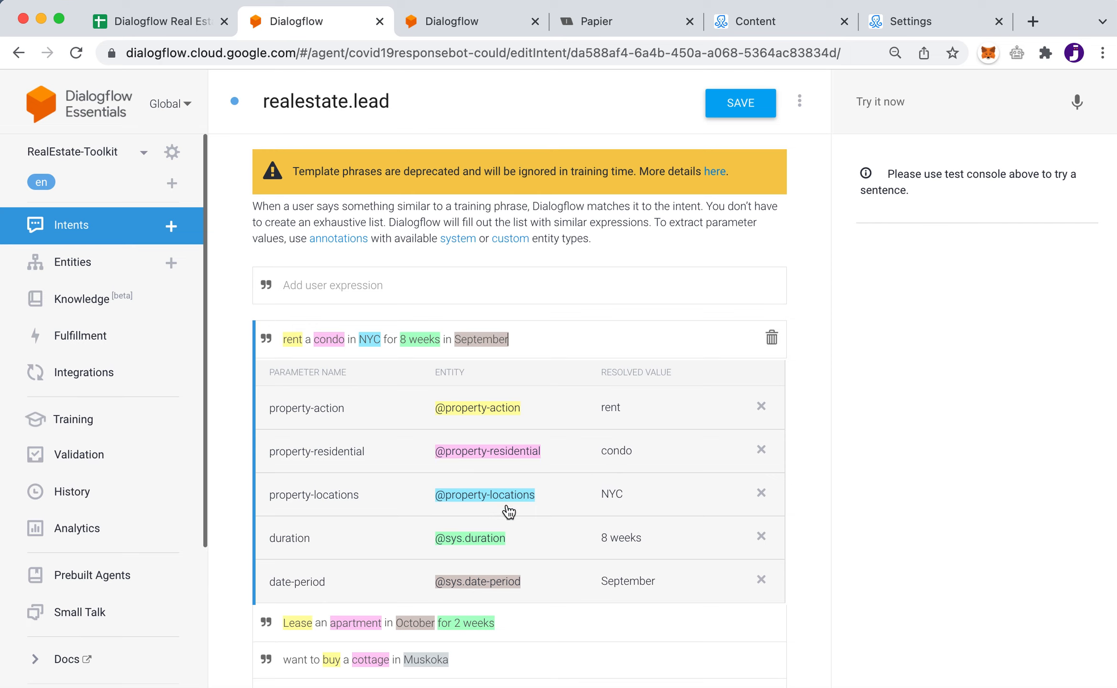
pyautogui.click(316, 287)
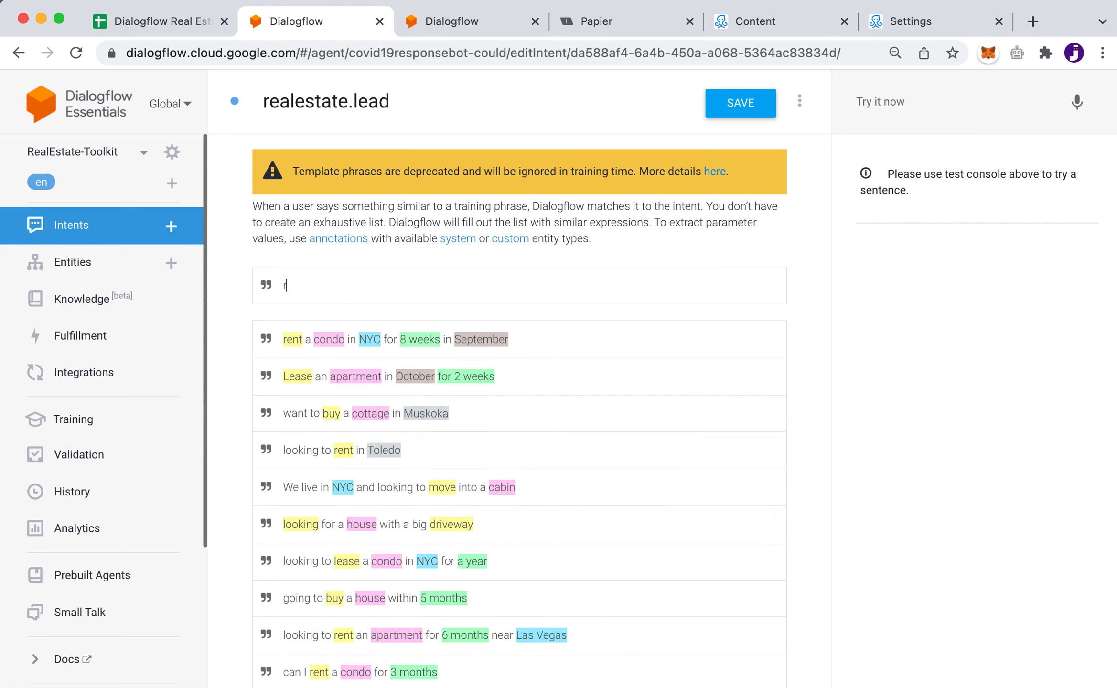
# Add the training phrase 'rent a condo in Utah for 2 months in October' to realestate.lead
pyautogui.write('rent a condo in')
pyautogui.write('Utah for 2 months ')
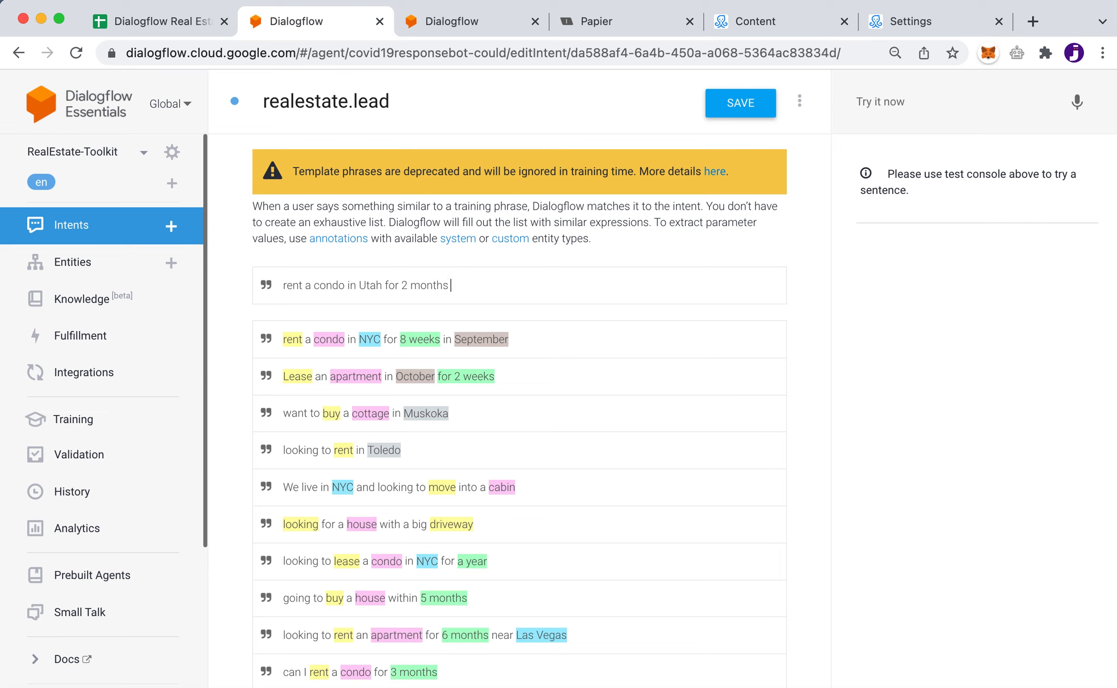
pyautogui.write('in October')
pyautogui.press('Return')
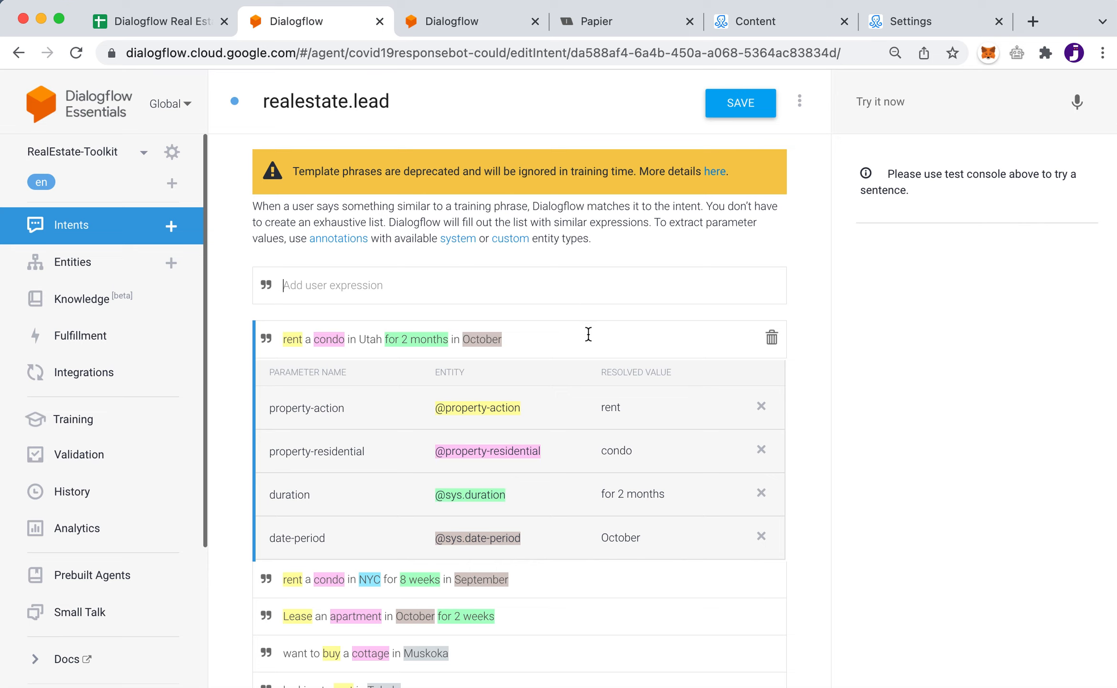
pyautogui.doubleClick(292, 340)
pyautogui.doubleClick(483, 339)
pyautogui.click(360, 341)
# Add and save a Utah entry in property-locations, then return to realestate.lead
pyautogui.click(476, 22)
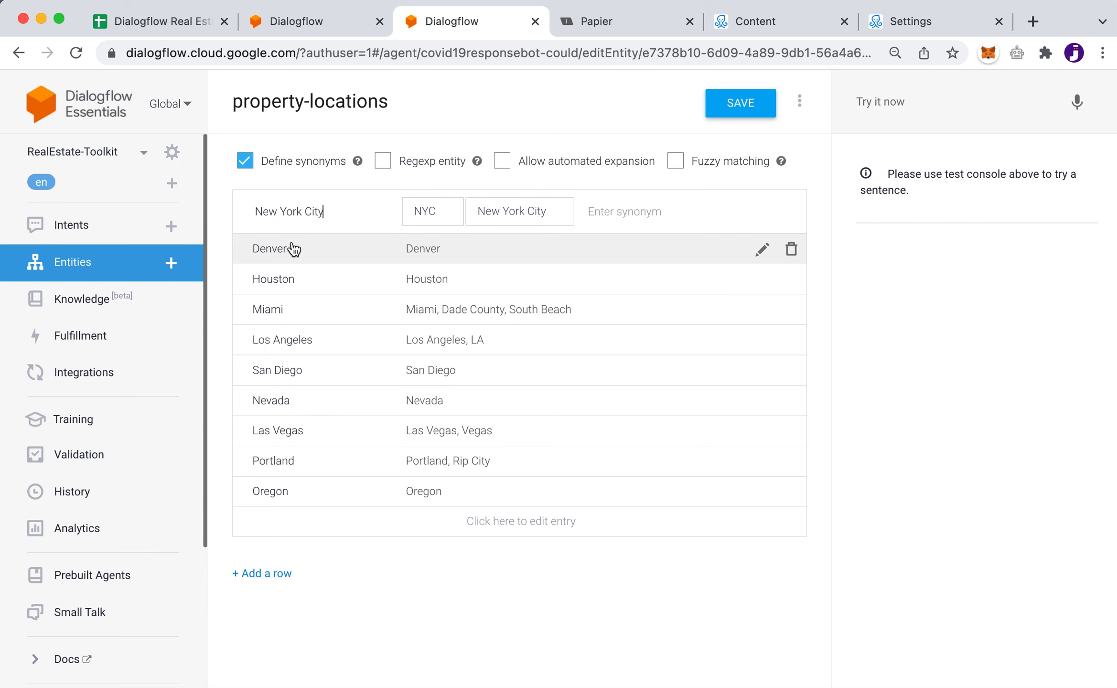
pyautogui.click(301, 20)
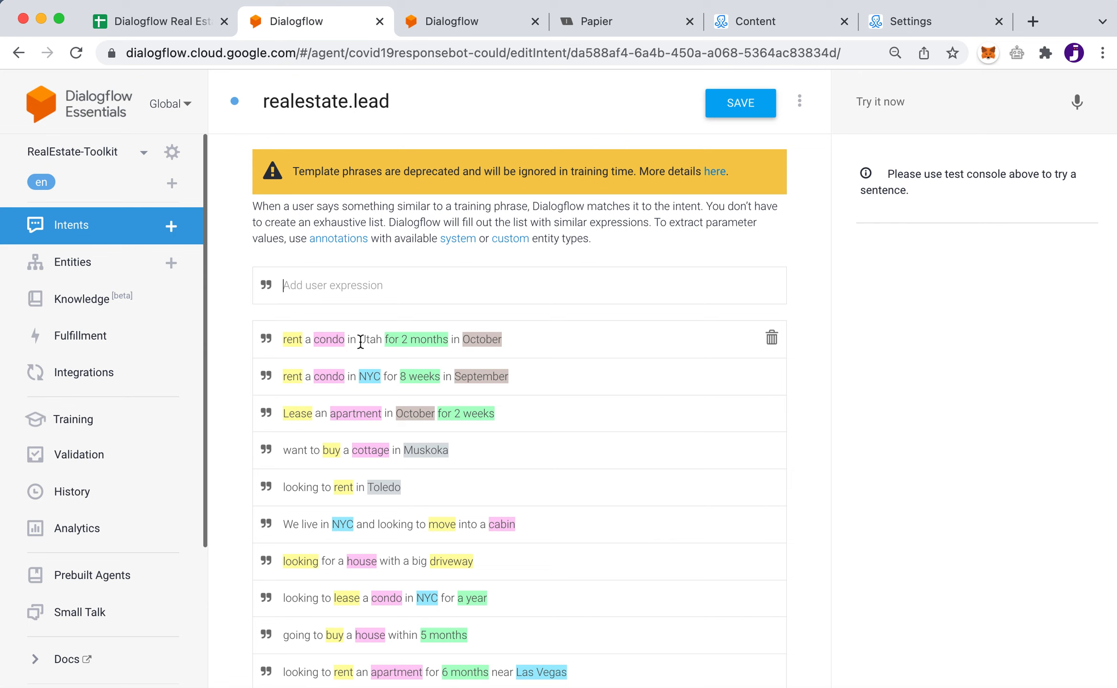
pyautogui.click(477, 32)
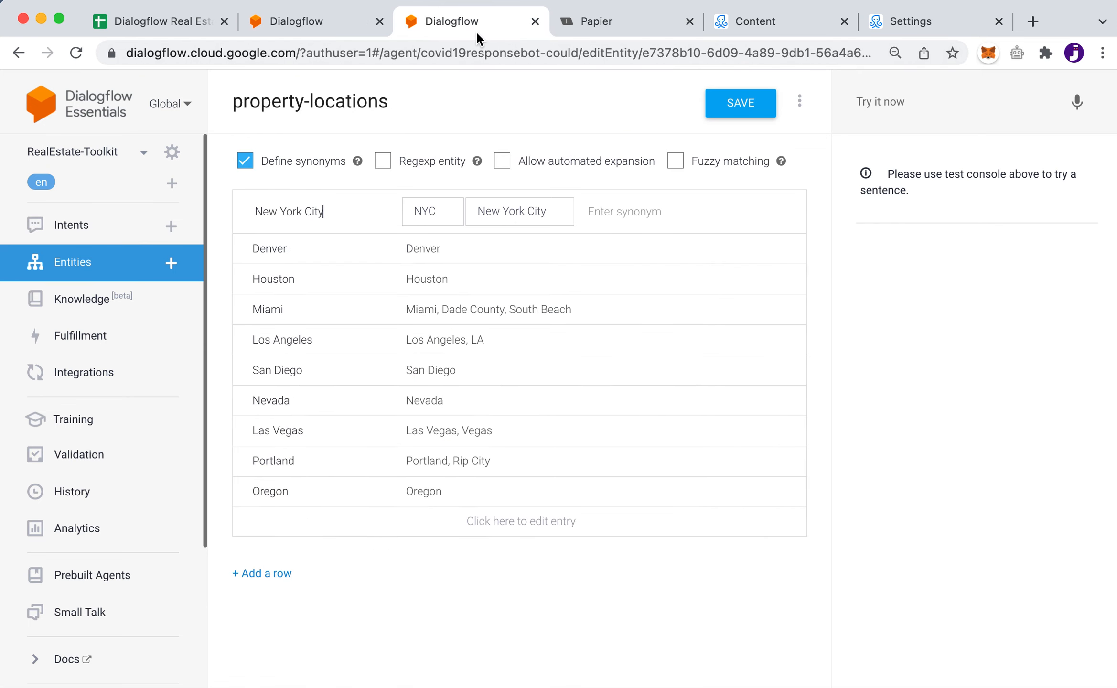
pyautogui.click(273, 528)
pyautogui.write('Ut')
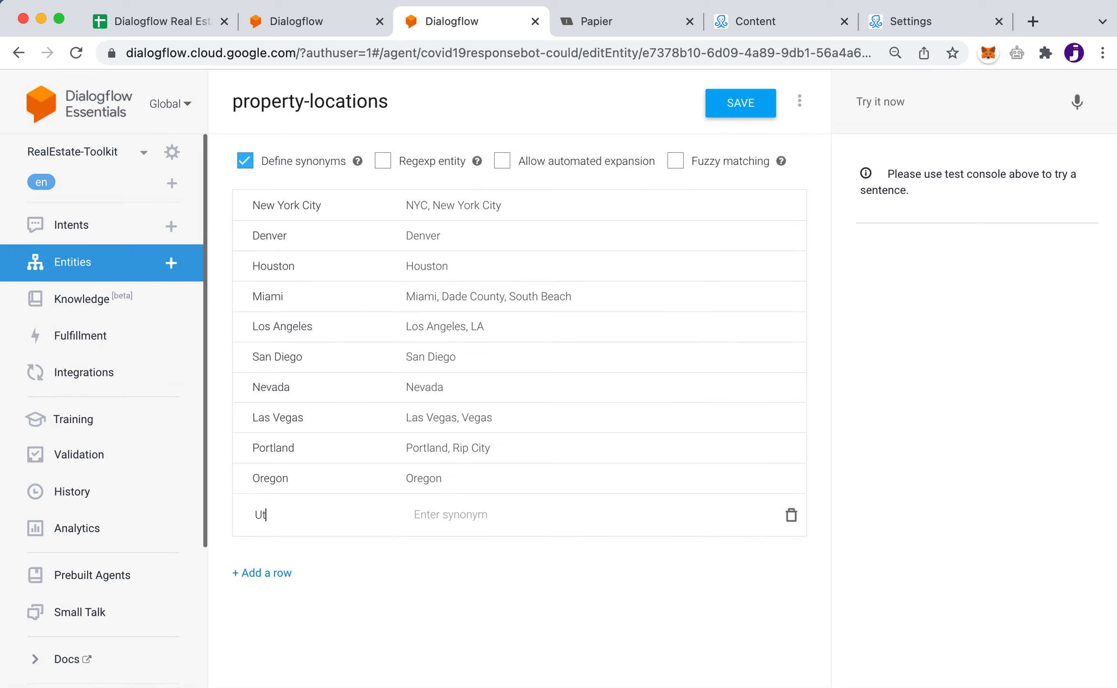
pyautogui.write('ah')
pyautogui.press('Tab')
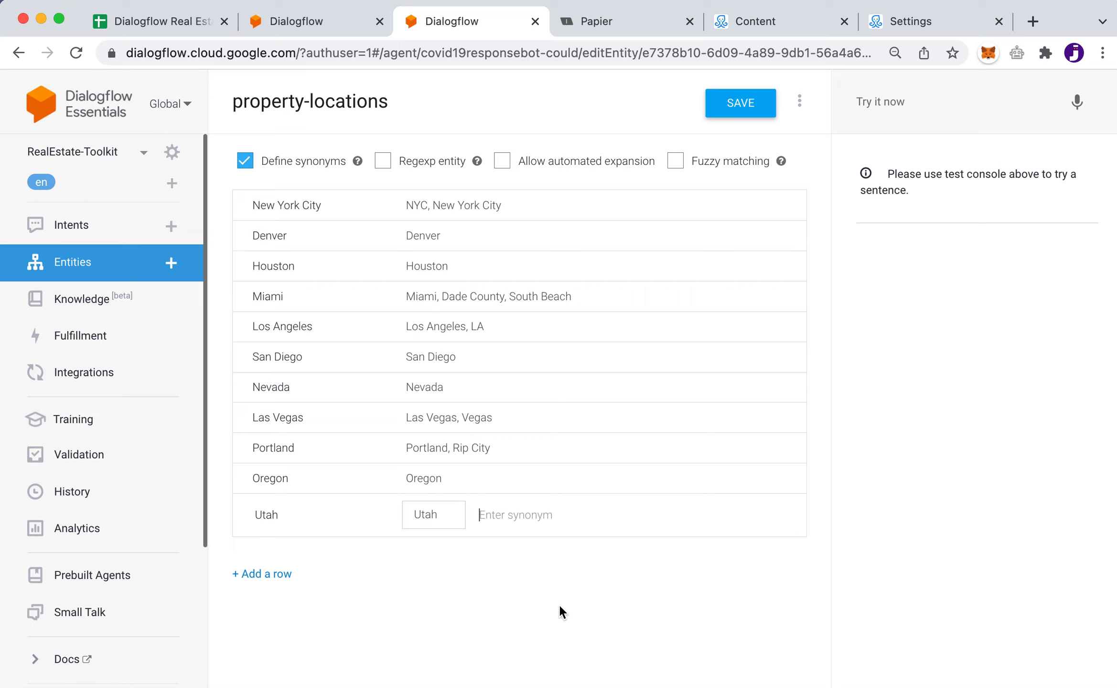
pyautogui.click(737, 106)
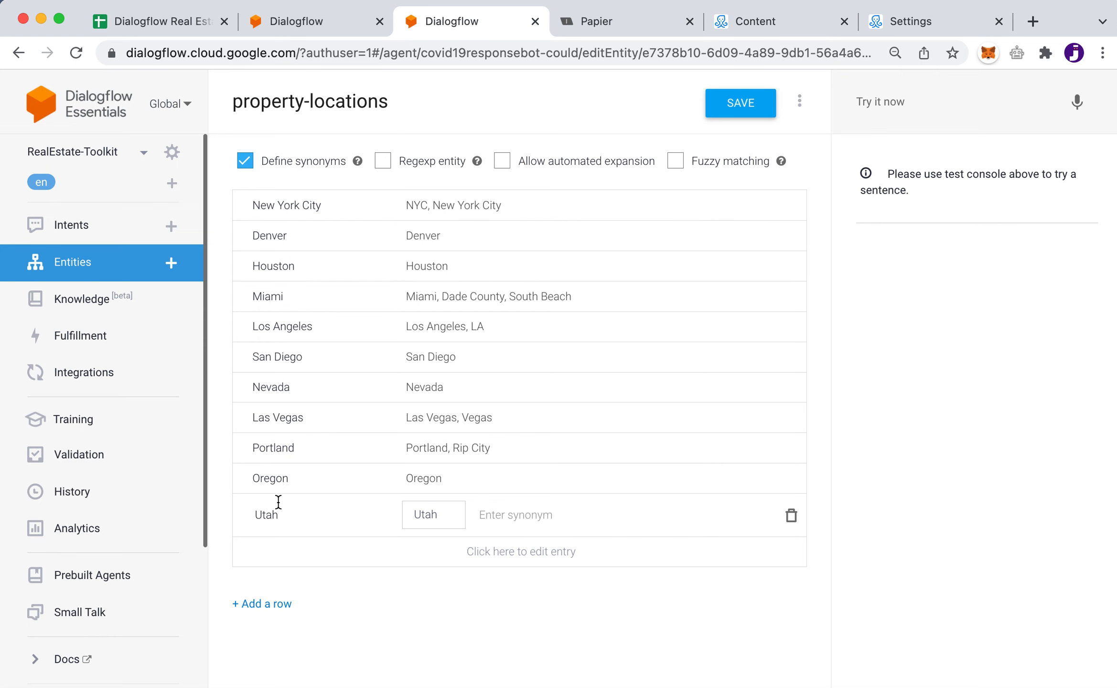
pyautogui.click(315, 20)
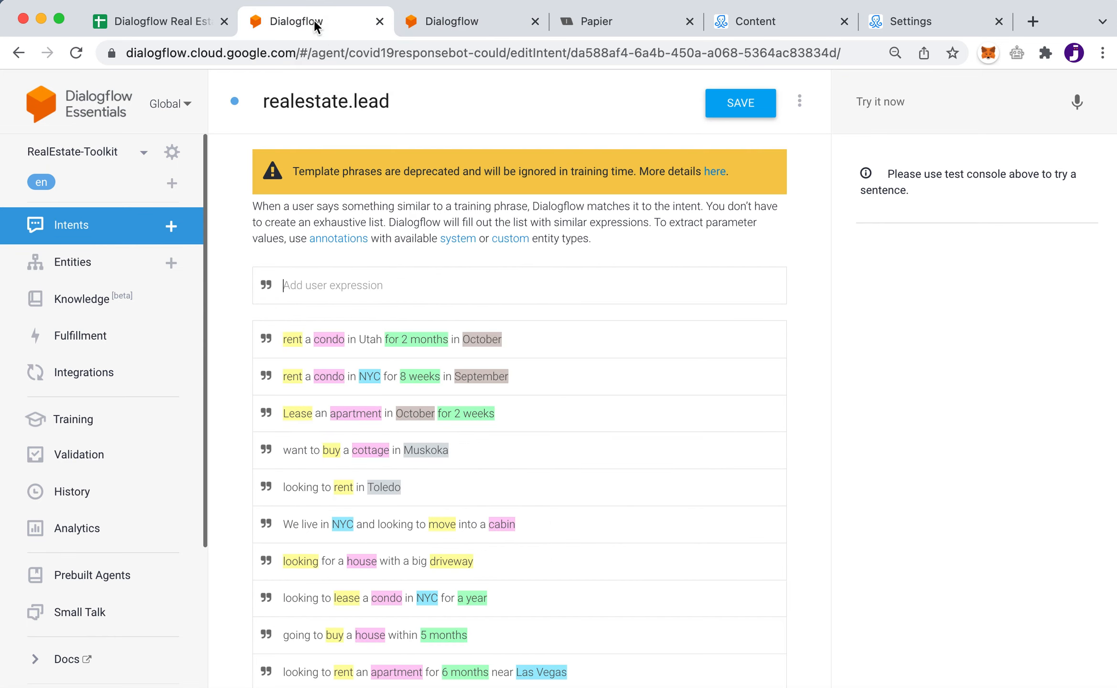
pyautogui.click(359, 338)
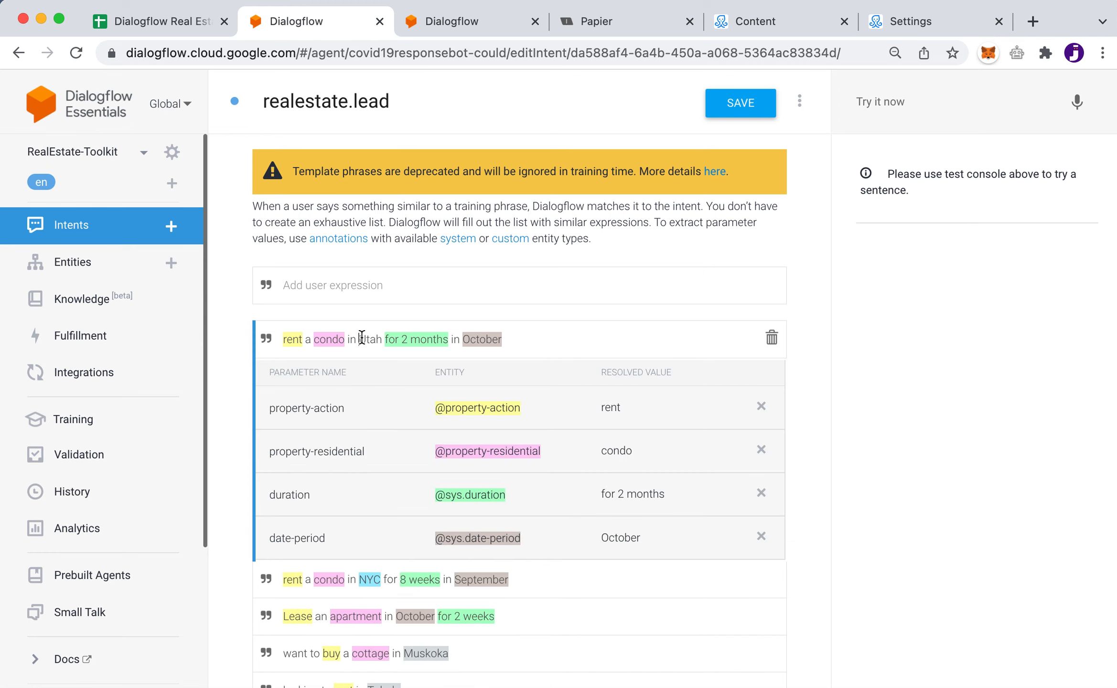
pyautogui.moveTo(358, 339); pyautogui.dragTo(381, 339)
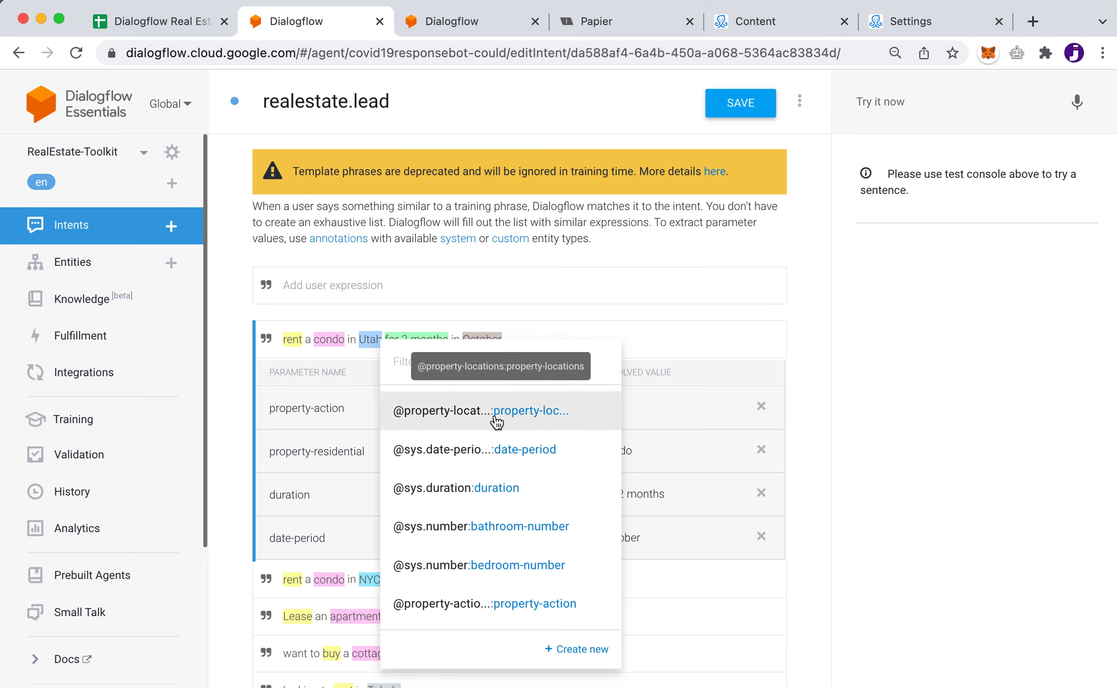
pyautogui.click(443, 410)
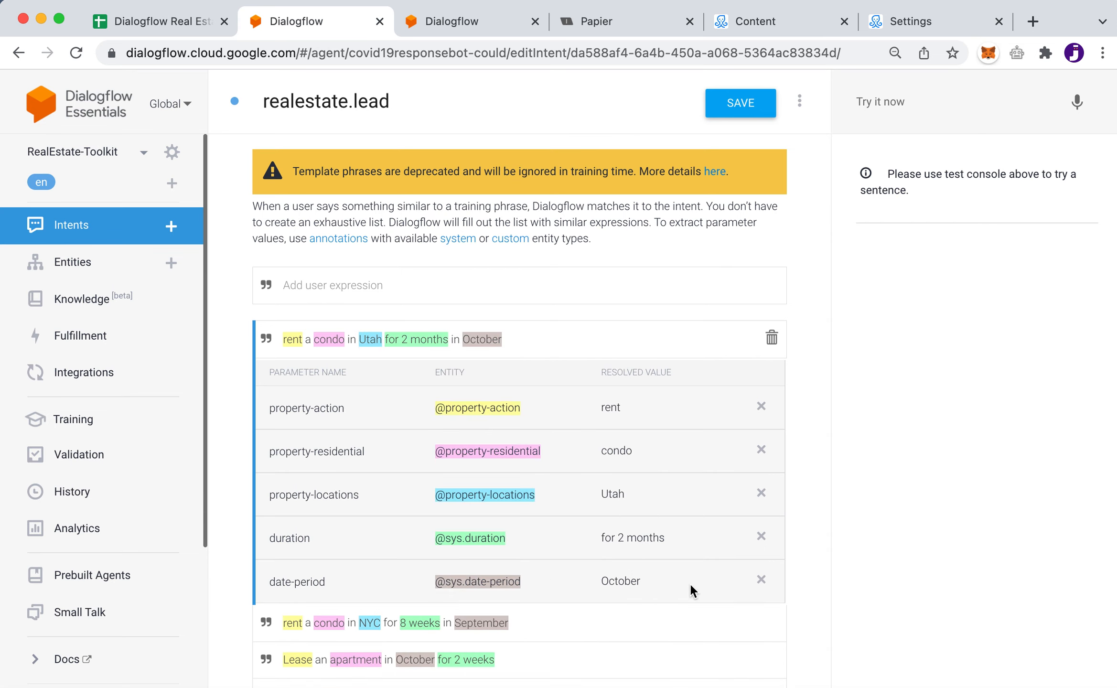
pyautogui.click(740, 107)
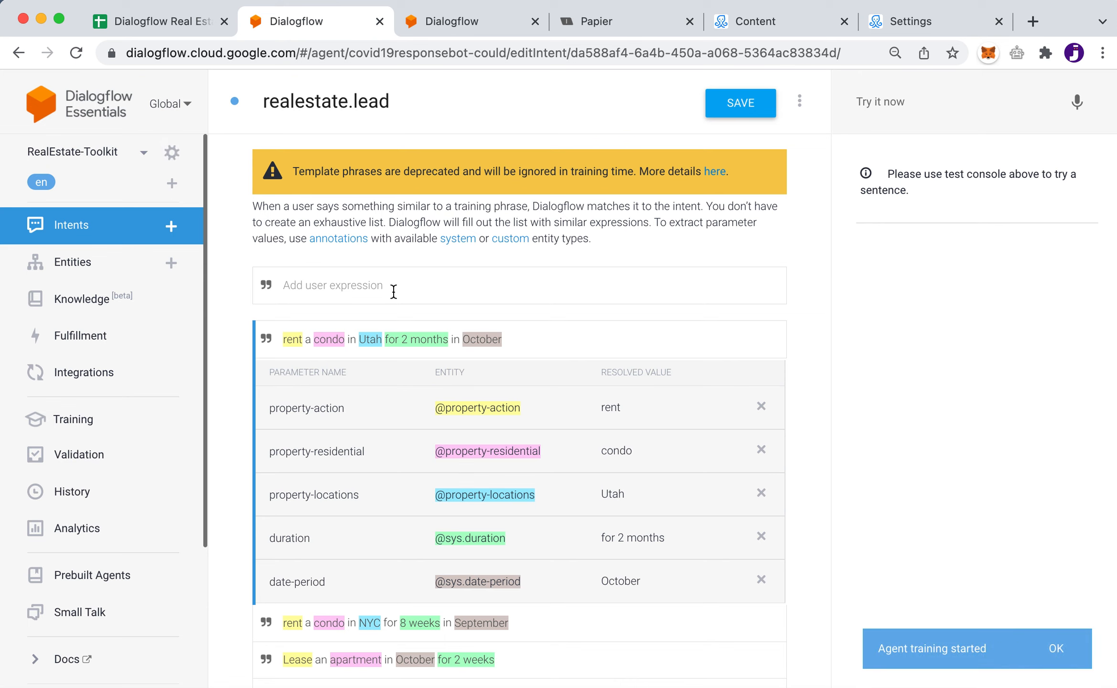
# After checking the property-locations entity, start a new realestate.lead phrase 'buy a house in Toronto'
pyautogui.click(464, 20)
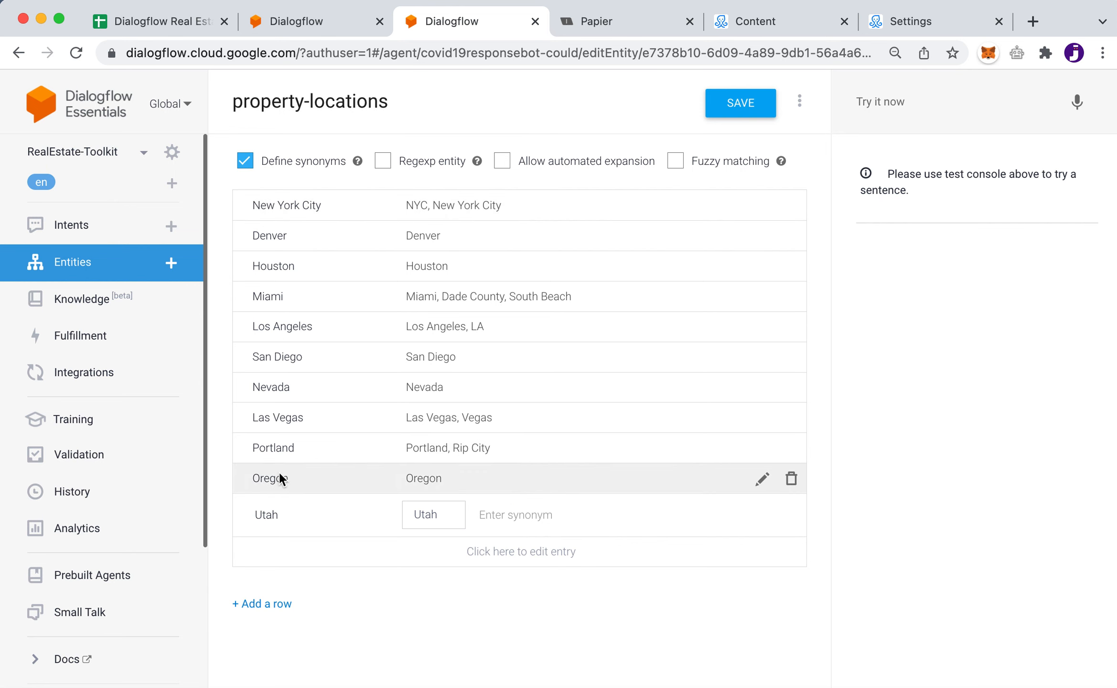
pyautogui.click(315, 22)
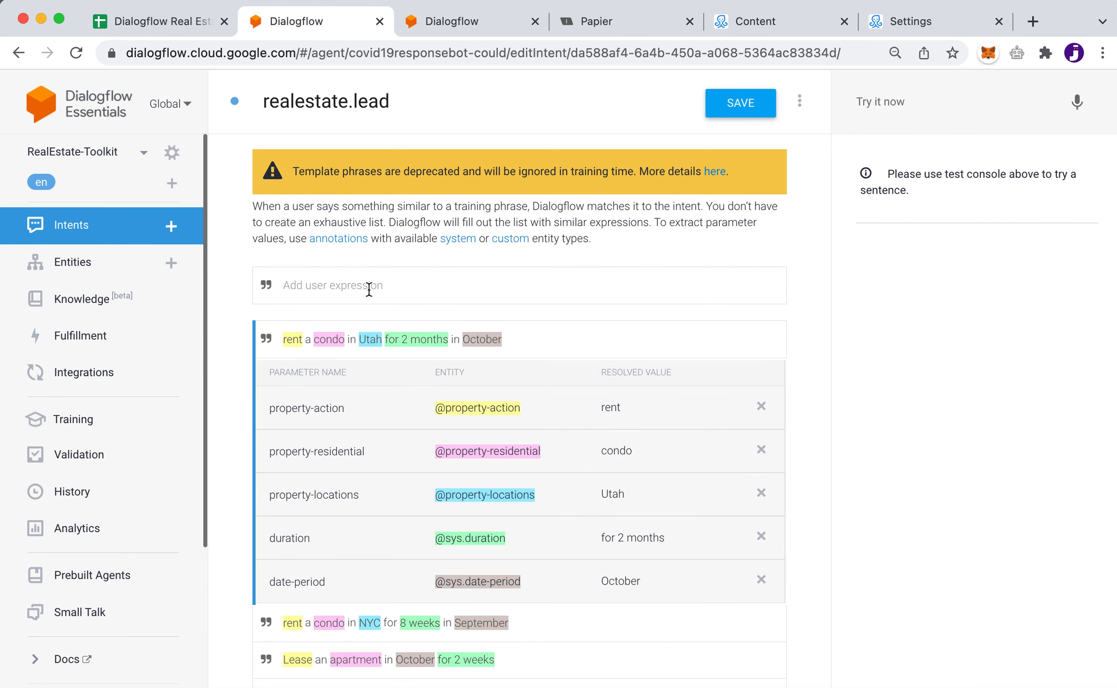
pyautogui.click(322, 285)
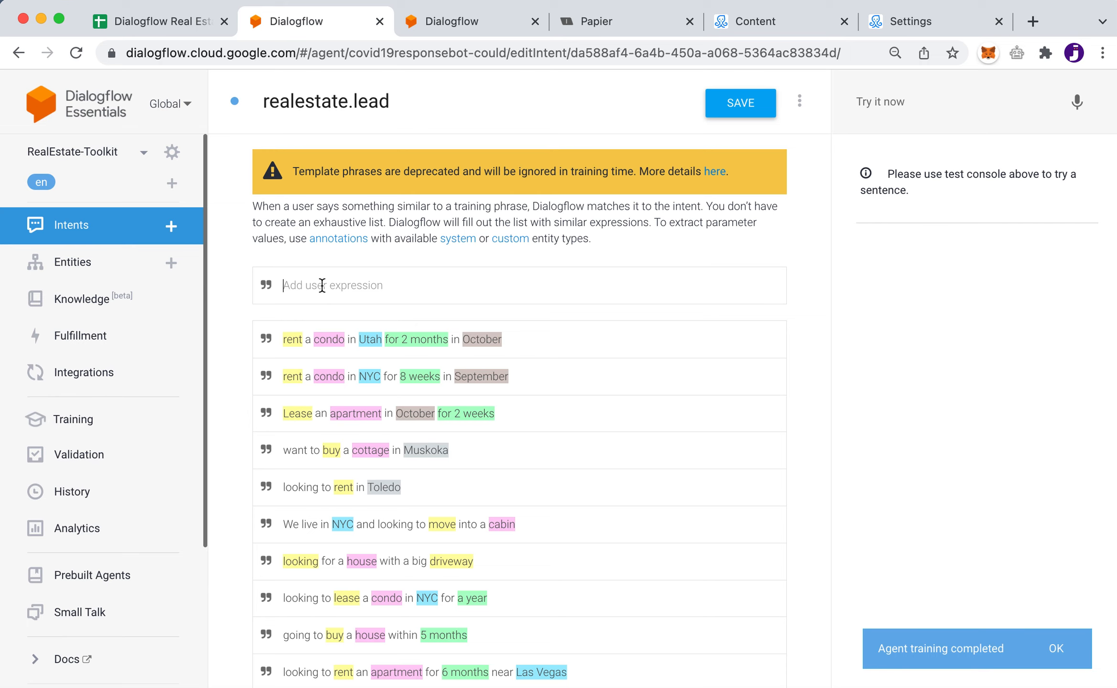
pyautogui.write('buy a house in Toronto')
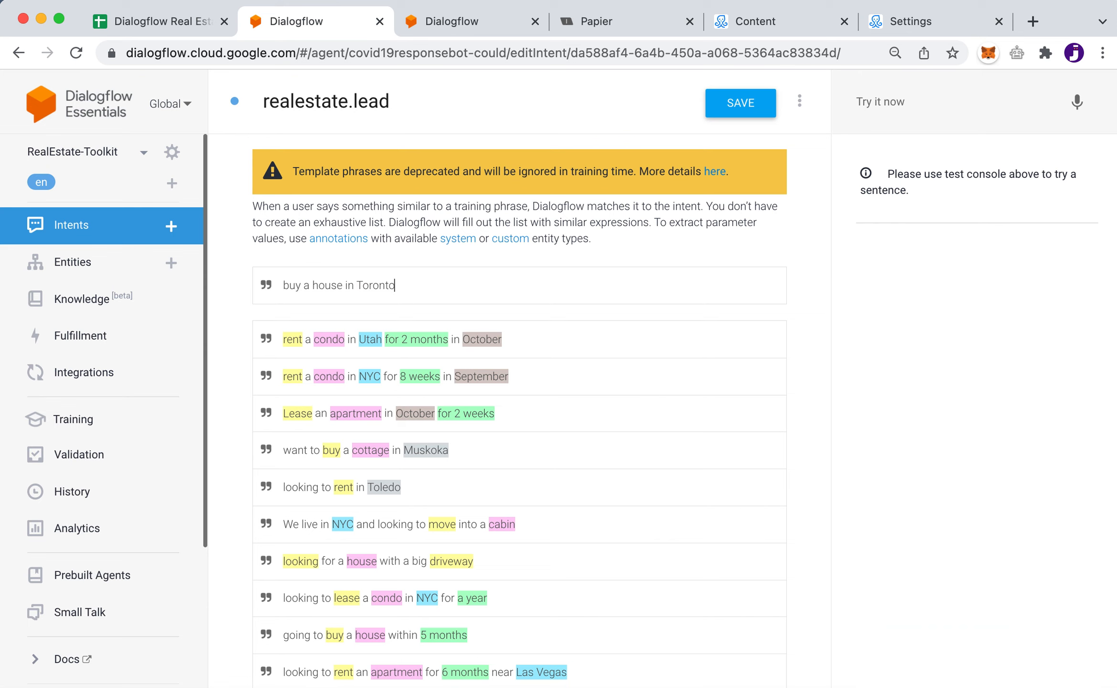
# Add 'buy a house in Toronto' as a training phrase and inspect the buy and Toronto annotations
pyautogui.press('Return')
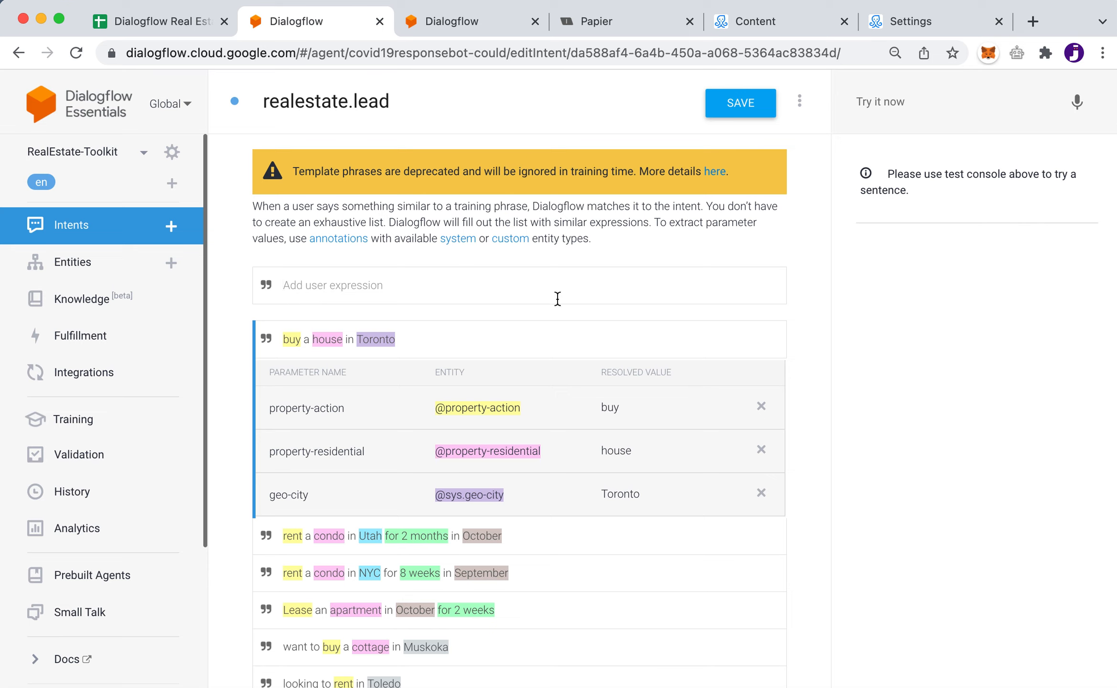
pyautogui.doubleClick(292, 340)
pyautogui.doubleClick(380, 340)
pyautogui.click(461, 27)
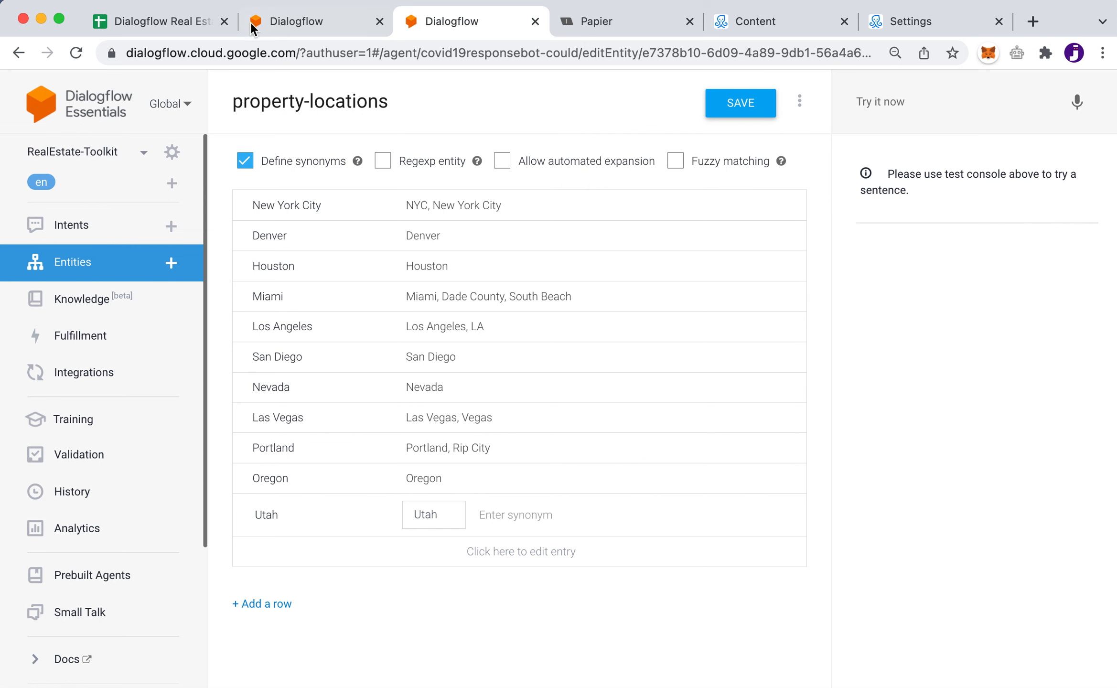
pyautogui.click(301, 19)
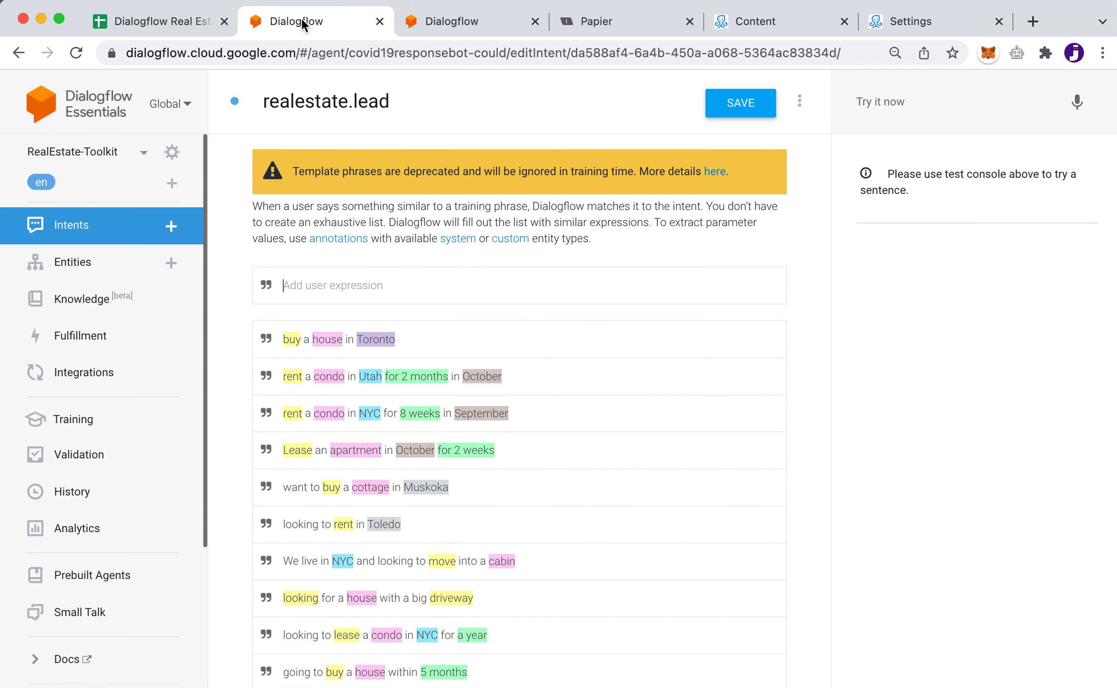
pyautogui.click(523, 342)
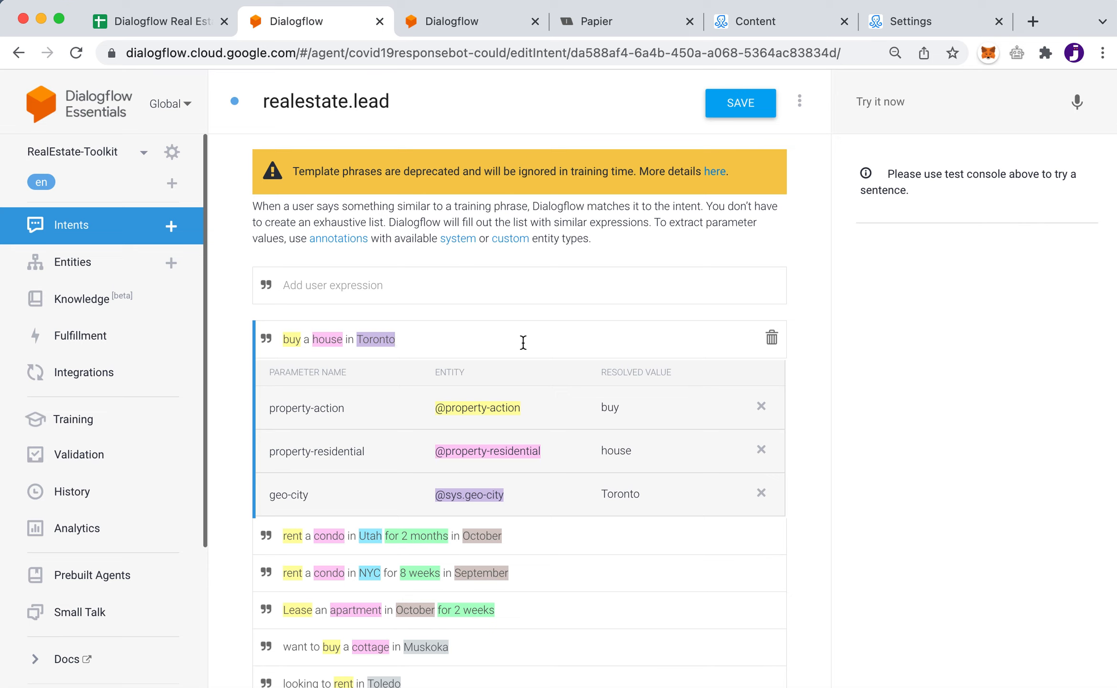
pyautogui.doubleClick(373, 341)
pyautogui.click(377, 339)
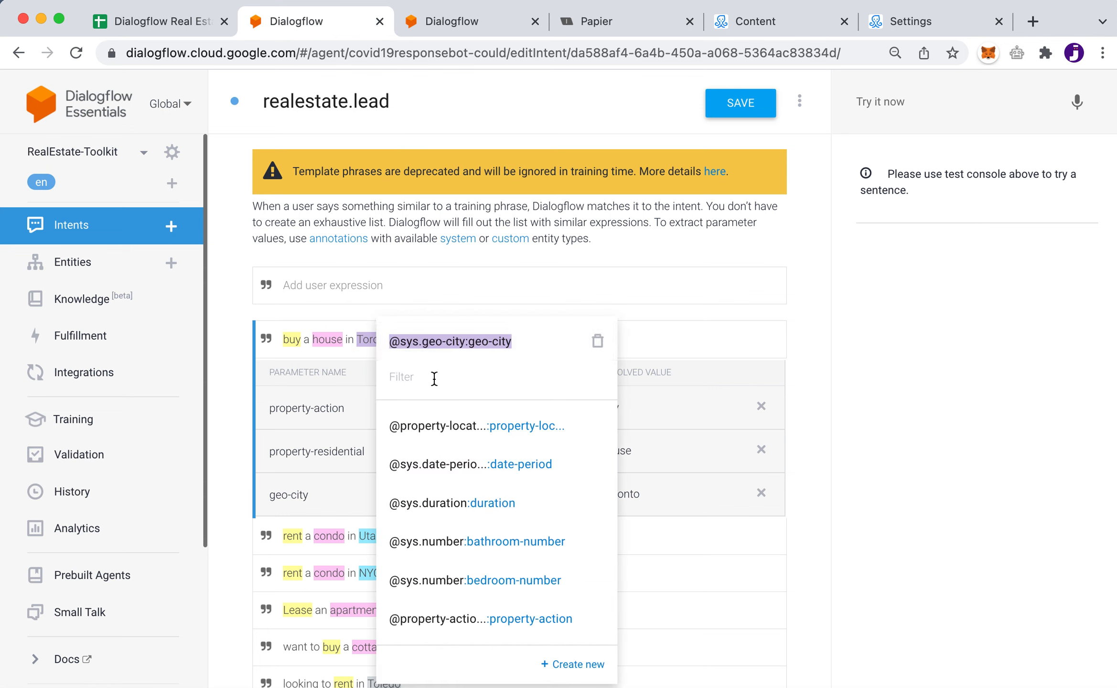
pyautogui.write('sys')
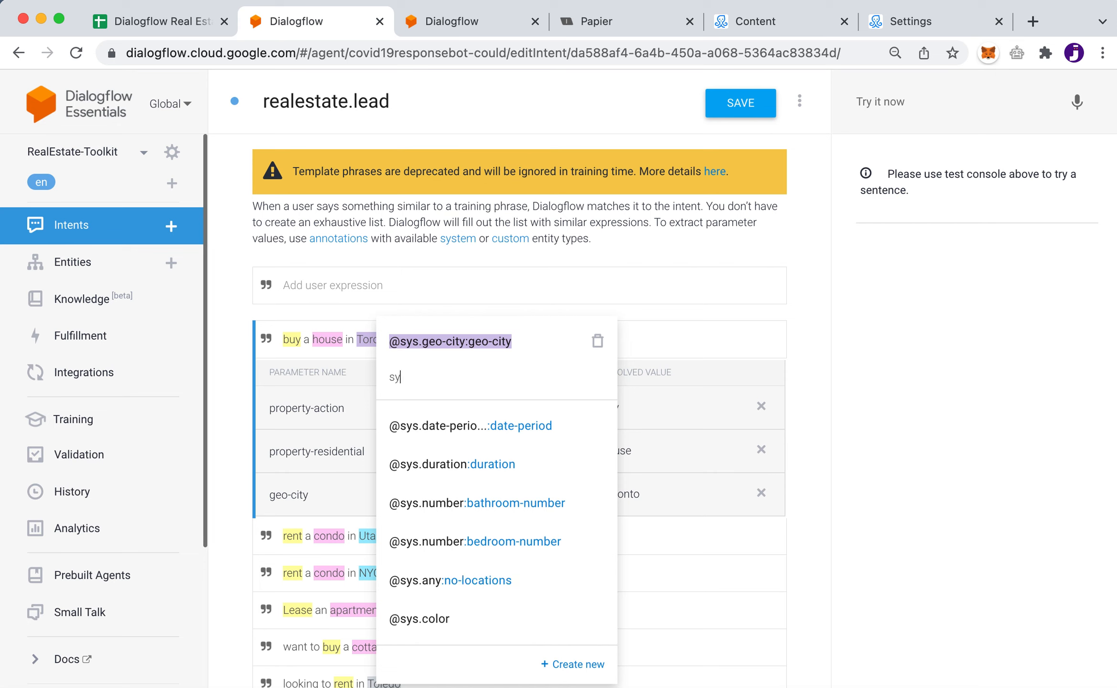
pyautogui.click(422, 583)
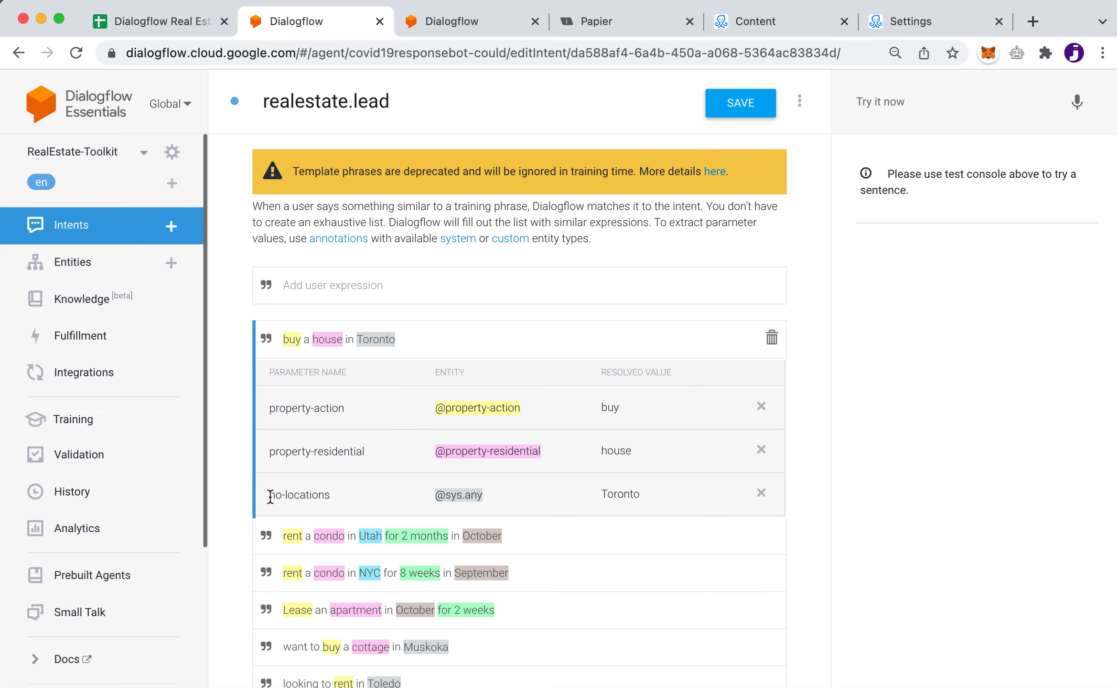
# Inspect the no-locations parameter name, then compare it with the property-locations entity
pyautogui.moveTo(271, 497); pyautogui.dragTo(349, 498)
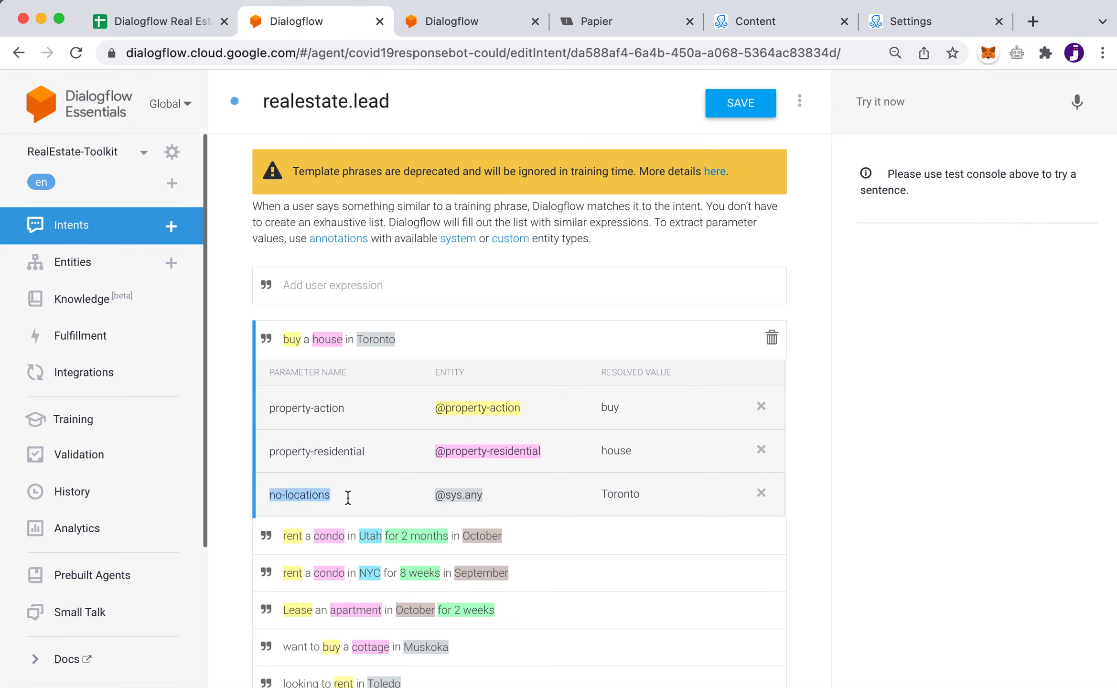
pyautogui.click(308, 496)
pyautogui.moveTo(271, 495); pyautogui.dragTo(352, 497)
pyautogui.click(287, 493)
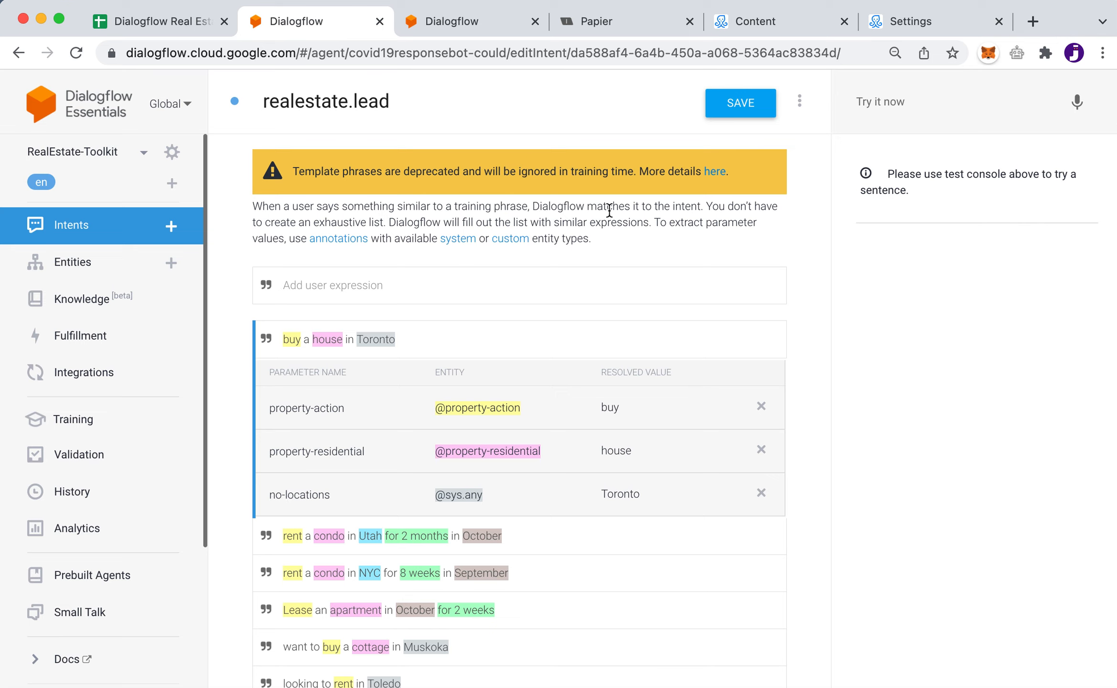
pyautogui.click(470, 22)
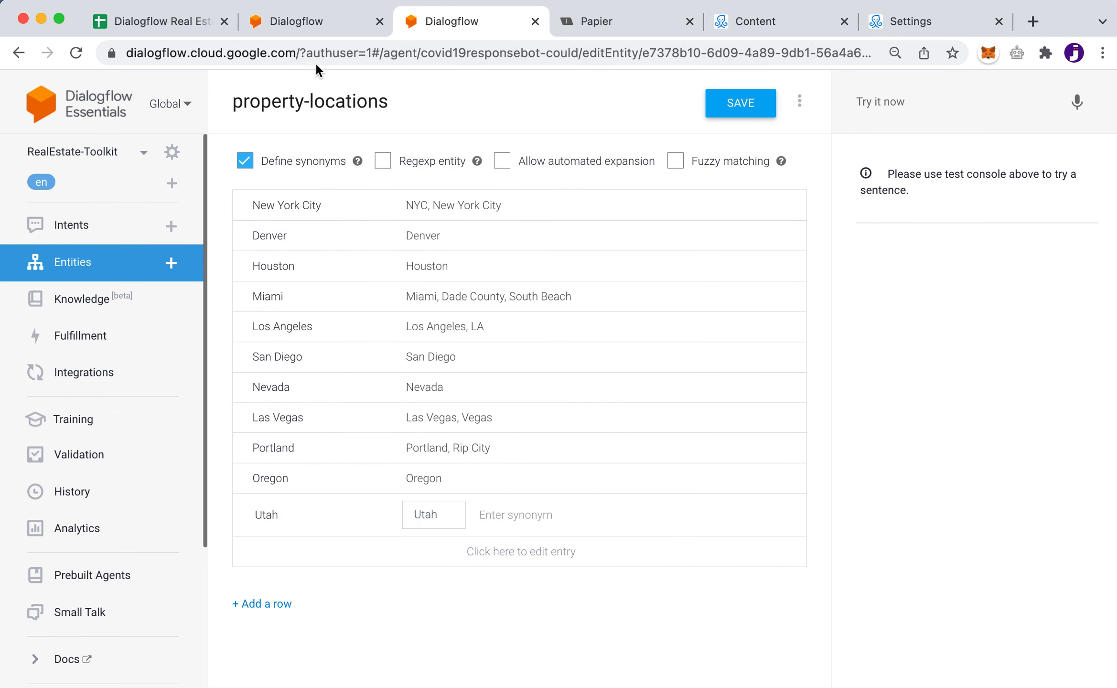
# Review the no-locations parameter and Toronto annotation, then view the property-locations city list
pyautogui.click(316, 22)
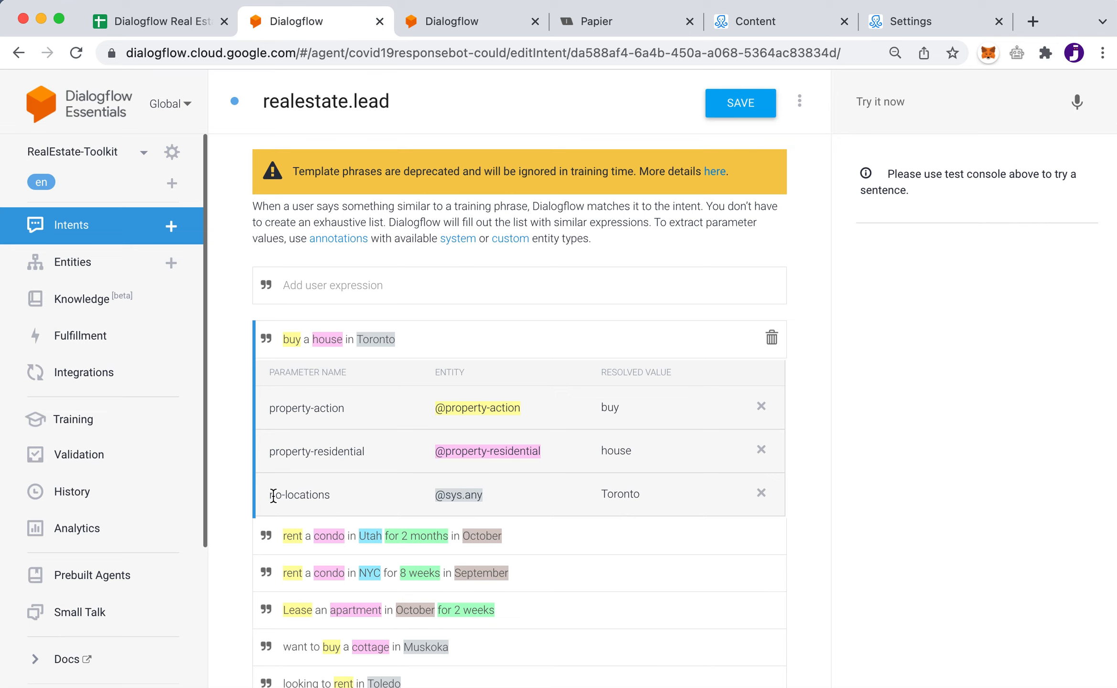
pyautogui.moveTo(269, 495); pyautogui.dragTo(330, 496)
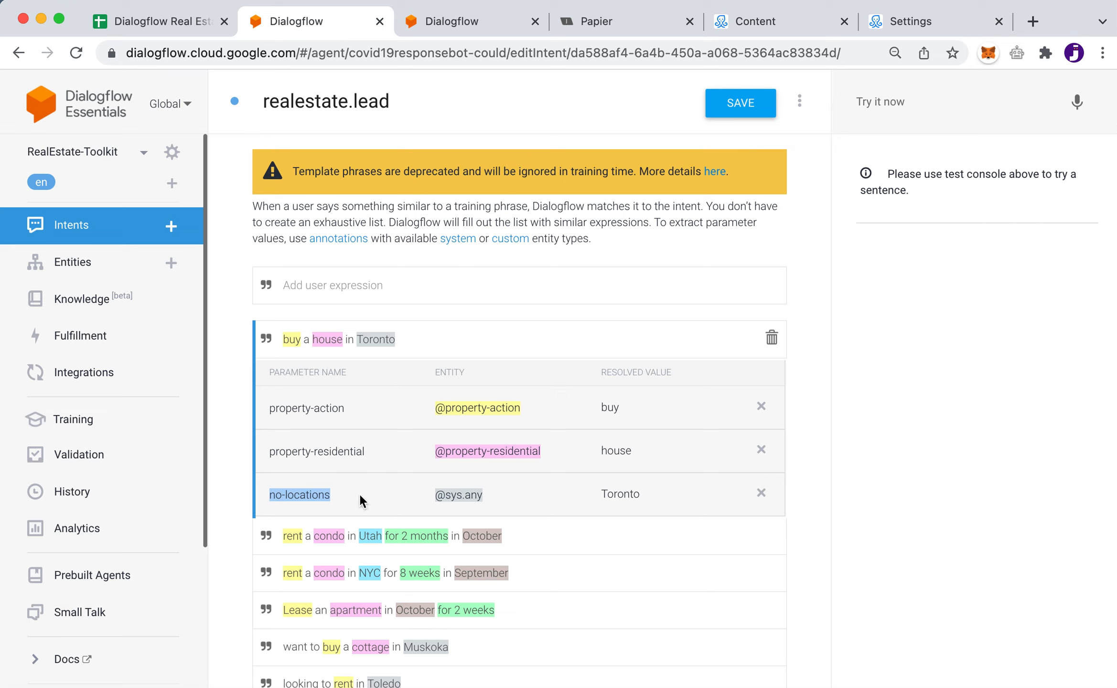
pyautogui.click(293, 497)
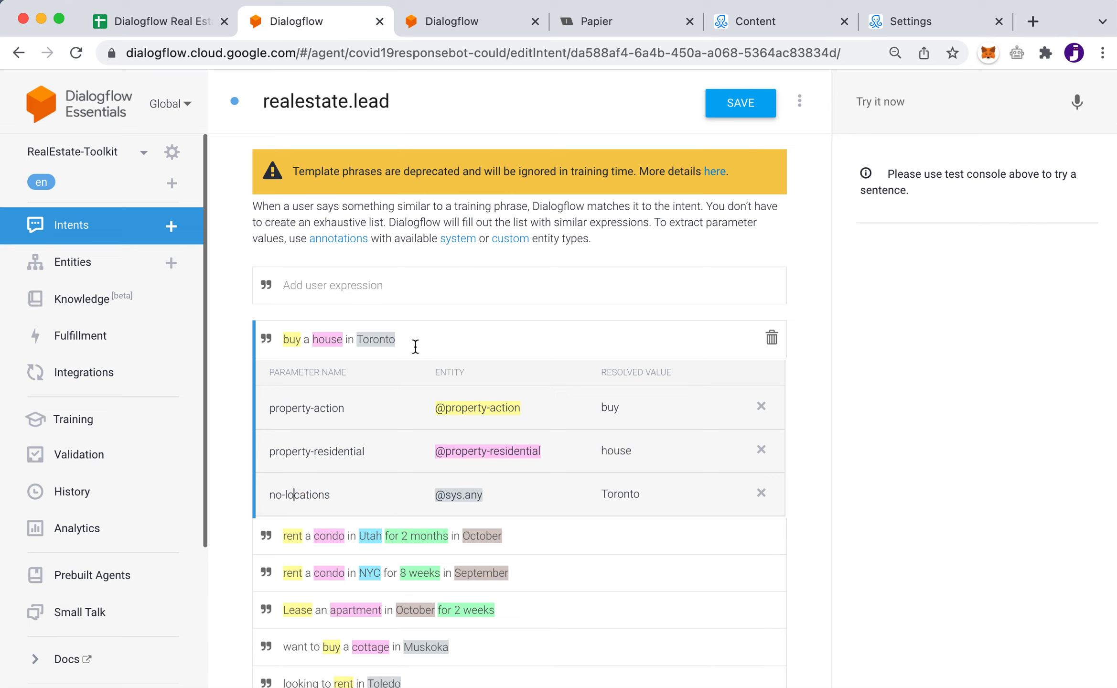
pyautogui.doubleClick(377, 347)
pyautogui.click(471, 17)
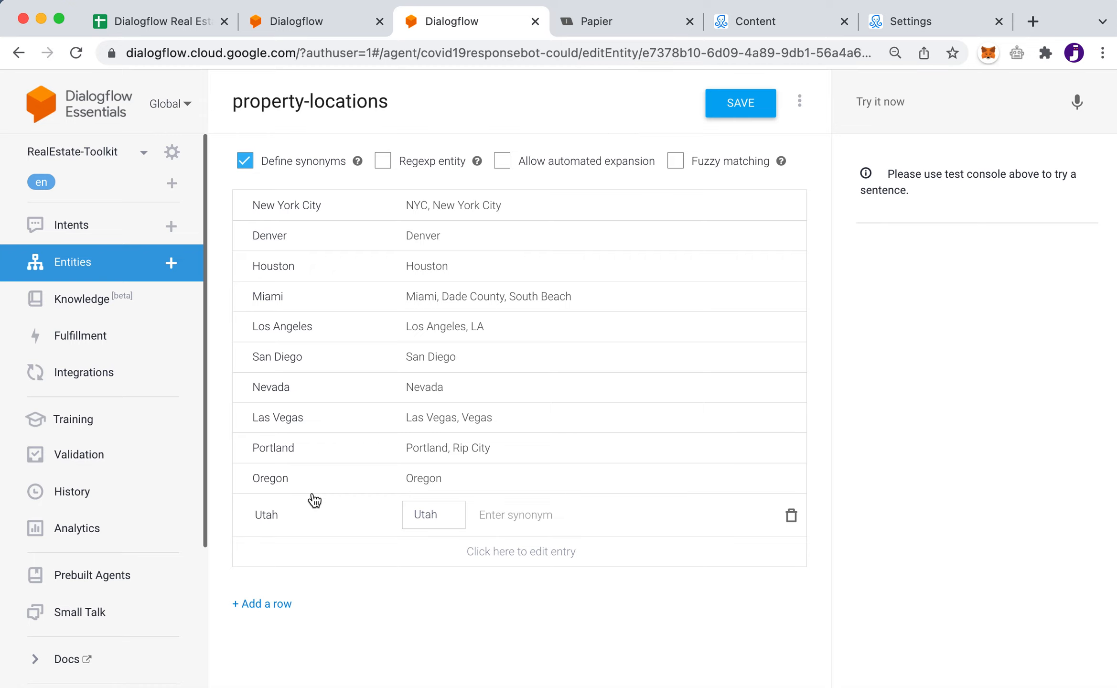
# Check column A of the Real Estate Toolkit spreadsheet, then return to realestate.lead
pyautogui.click(150, 25)
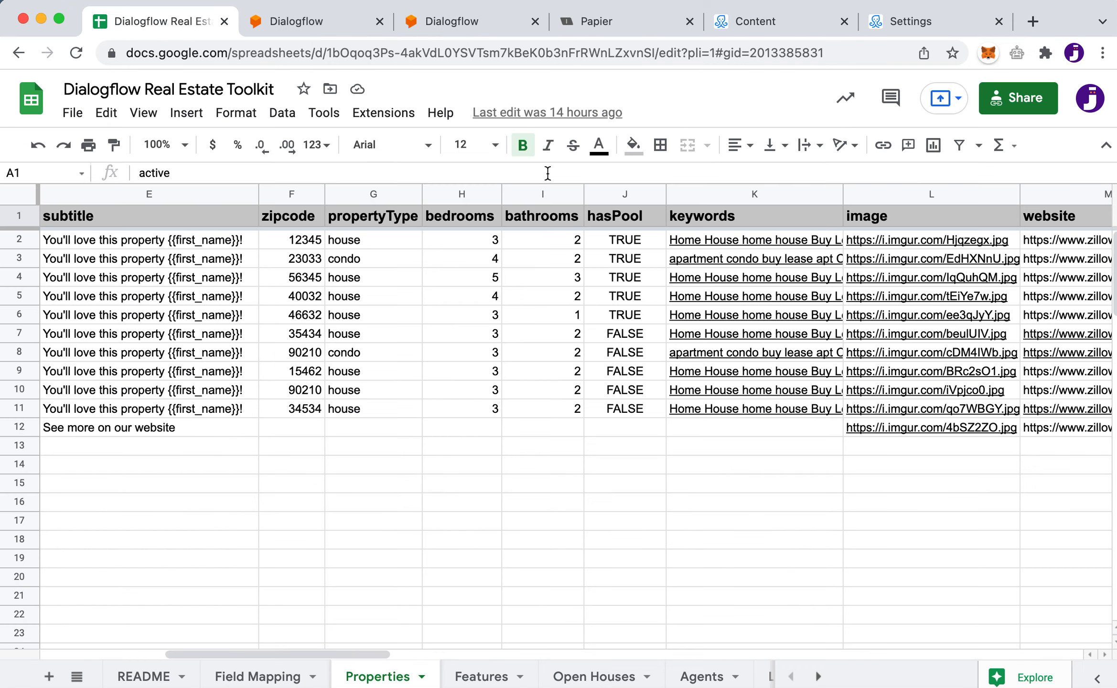
pyautogui.hscroll(-10, 384, 372)
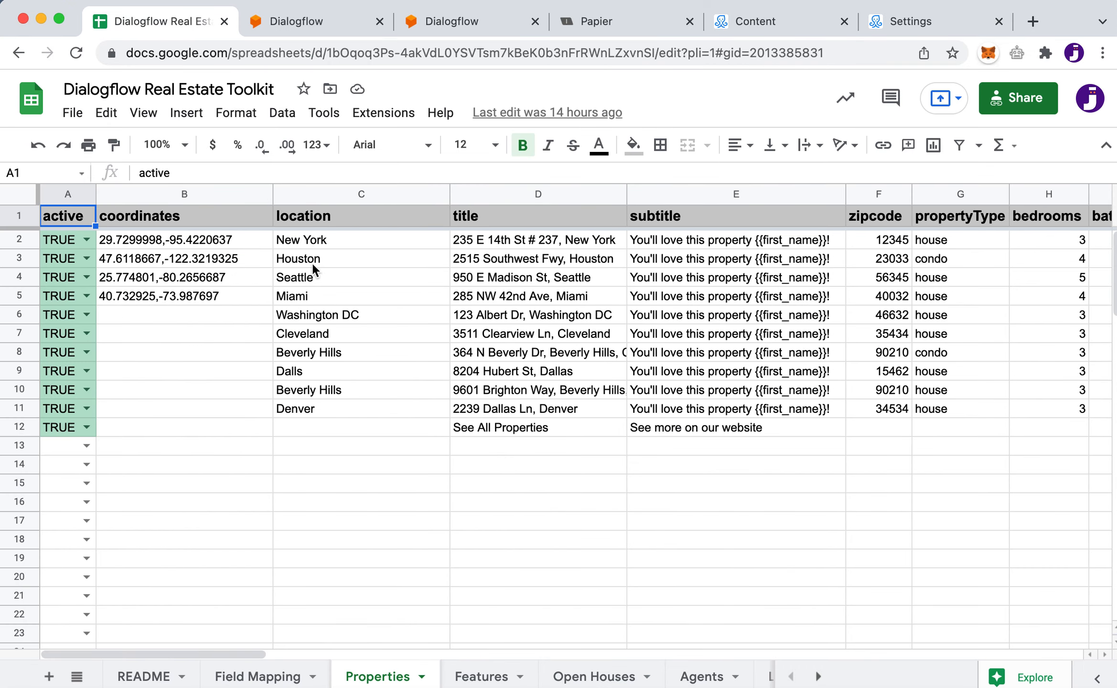
pyautogui.click(314, 21)
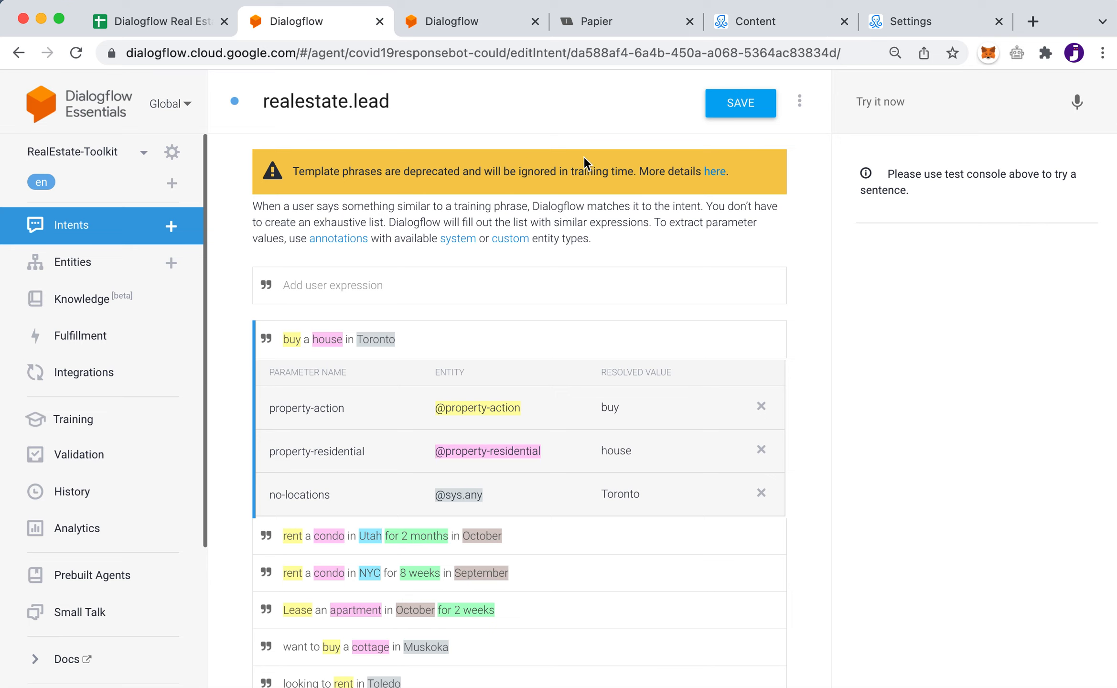
# Review the property-action, property-residential and no-locations parameter names, then go to ManyChat's Automation page
pyautogui.moveTo(270, 408); pyautogui.dragTo(373, 406)
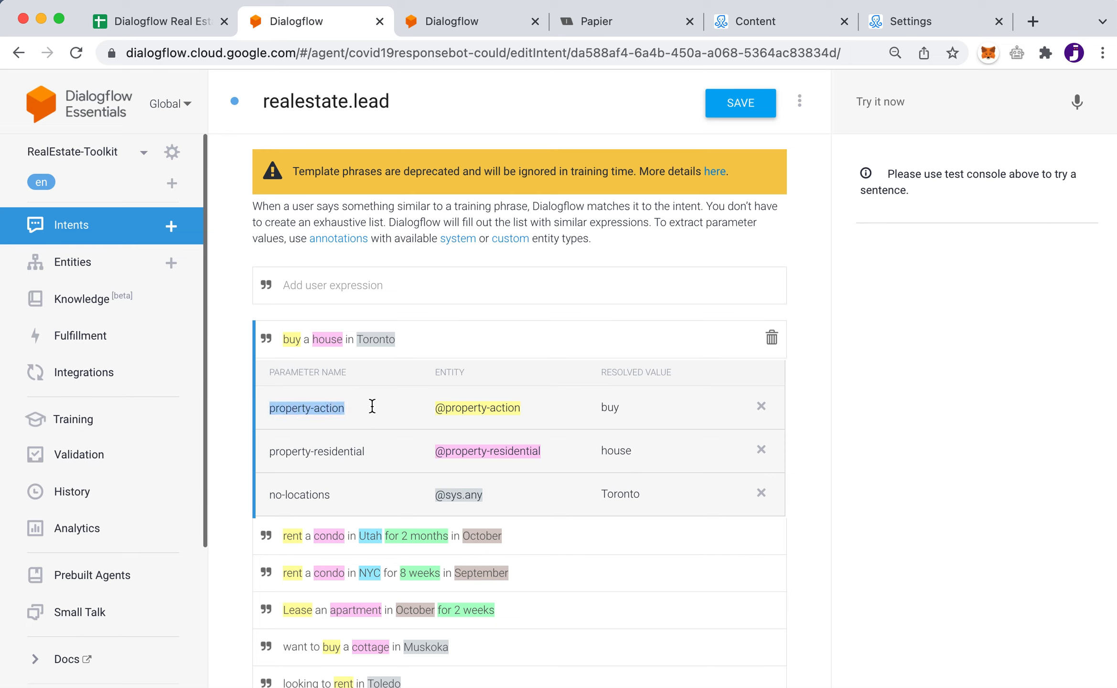
pyautogui.moveTo(269, 453); pyautogui.dragTo(376, 455)
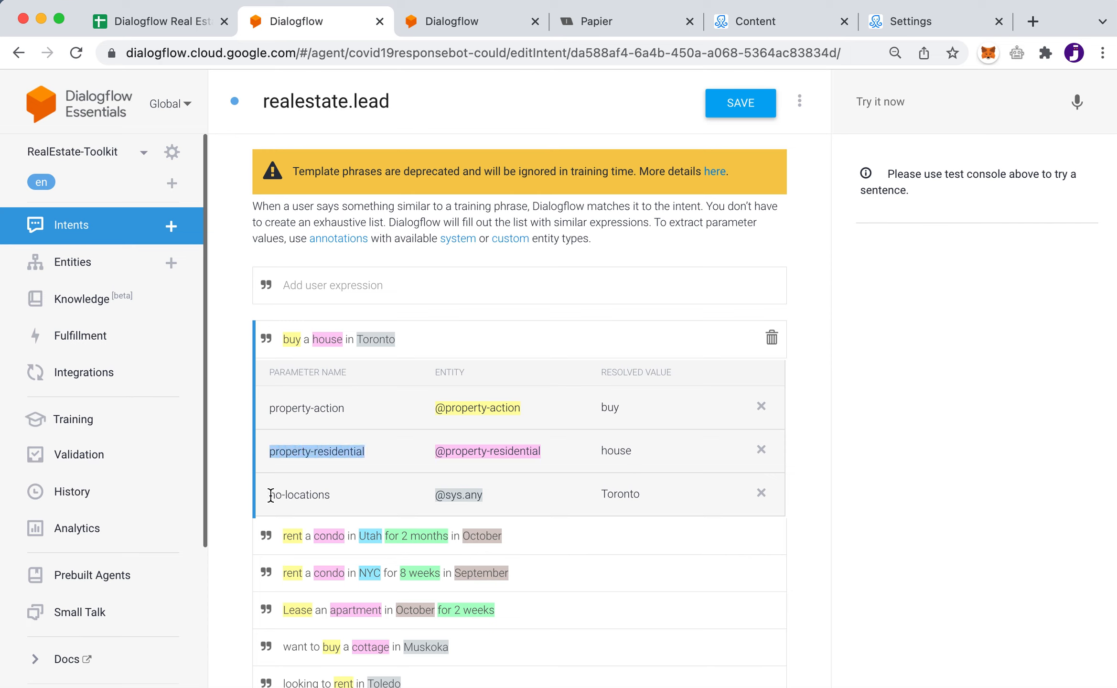
pyautogui.moveTo(269, 494); pyautogui.dragTo(337, 496)
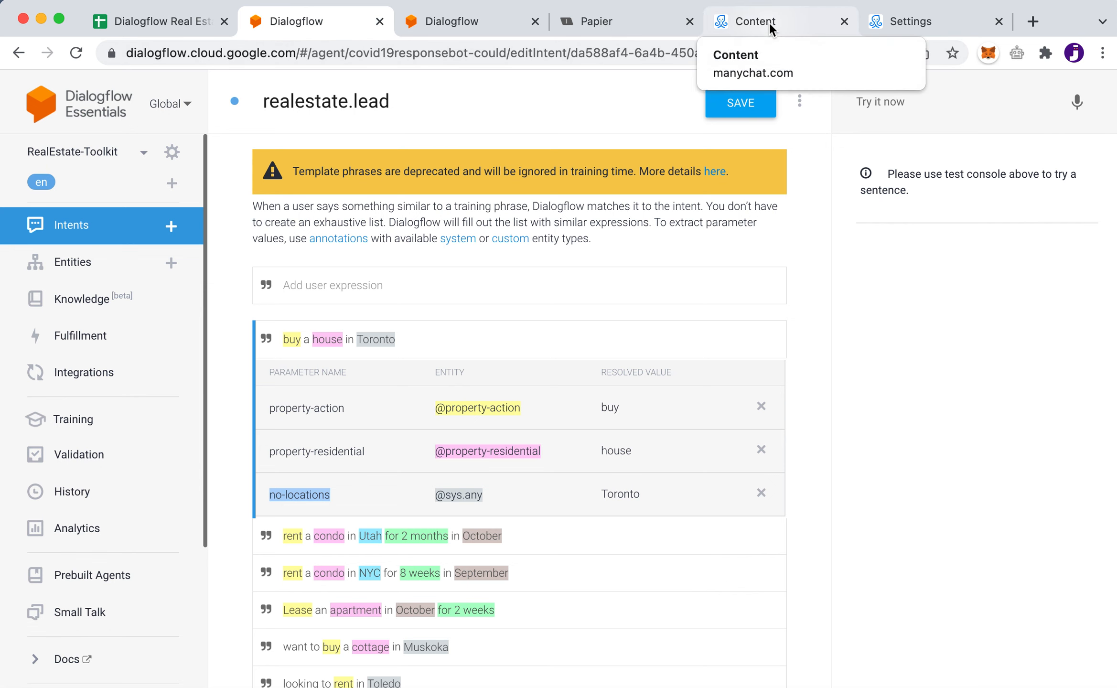
pyautogui.click(778, 13)
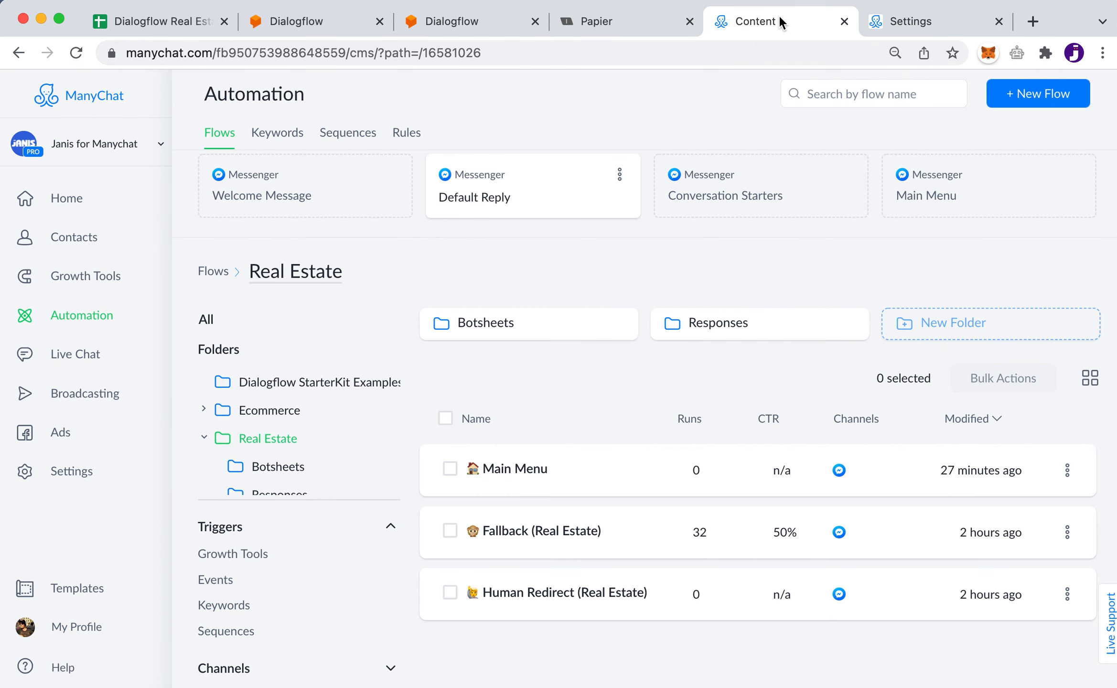